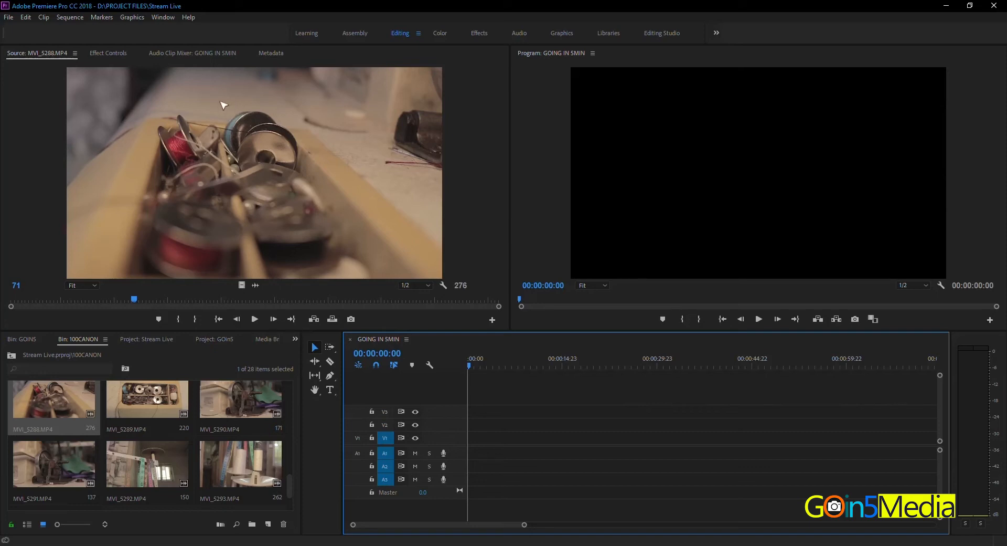
{"action": "left_click", "coordinate": [122, 56]}
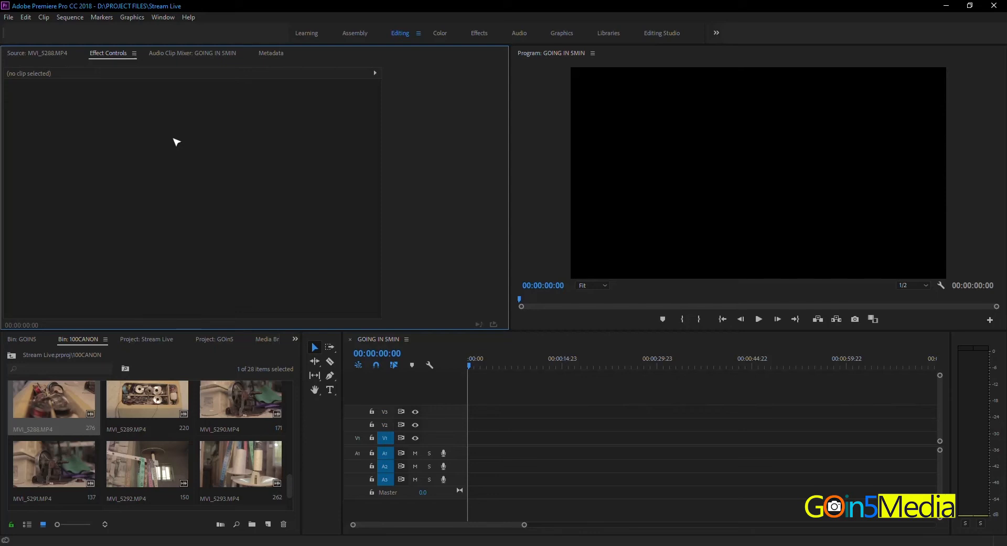
{"action": "left_click", "coordinate": [473, 375]}
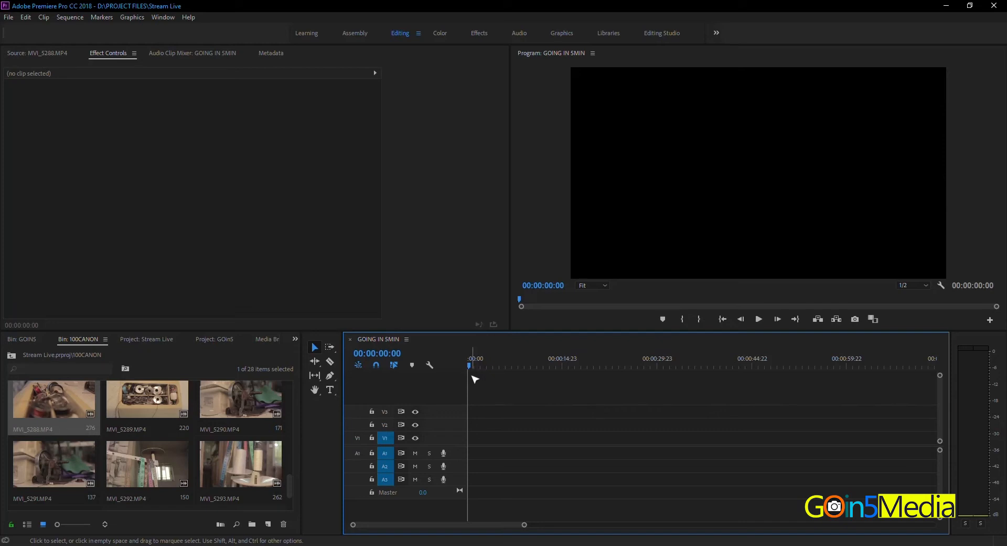
{"action": "left_click", "coordinate": [310, 276]}
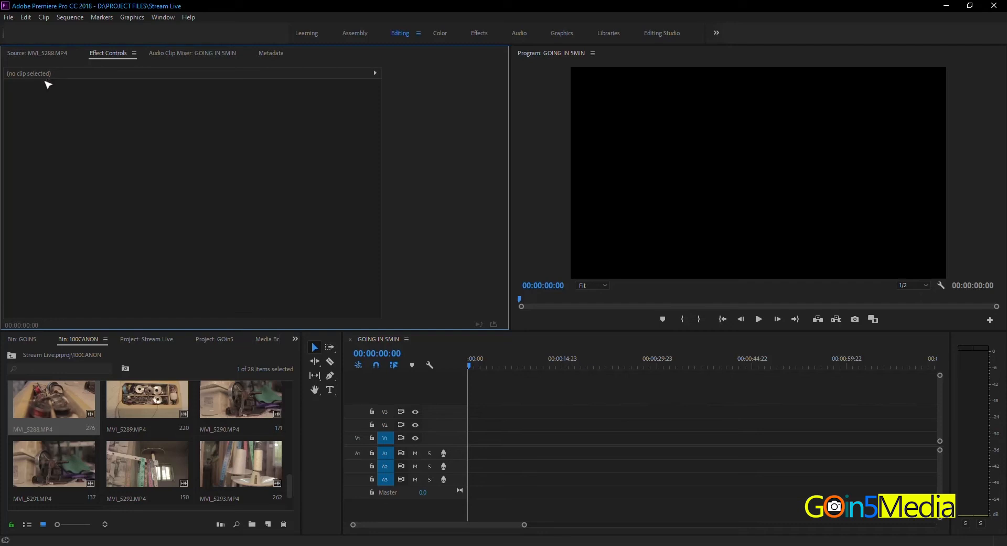
{"action": "left_click", "coordinate": [471, 367]}
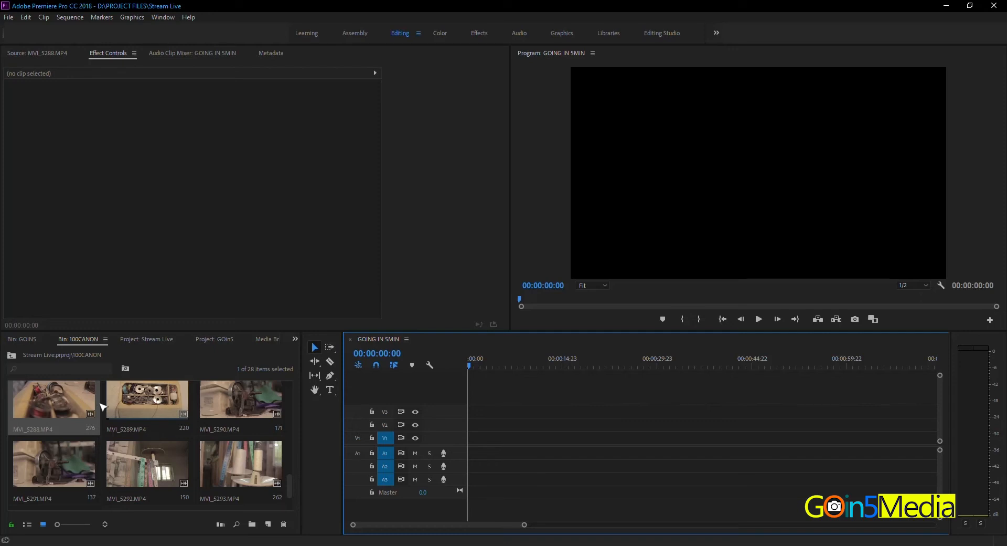
Step: Load MVI_5288.MP4 for source preview, play it from the start, and mark its In point at frame 42
{"action": "double_click", "coordinate": [54, 400]}
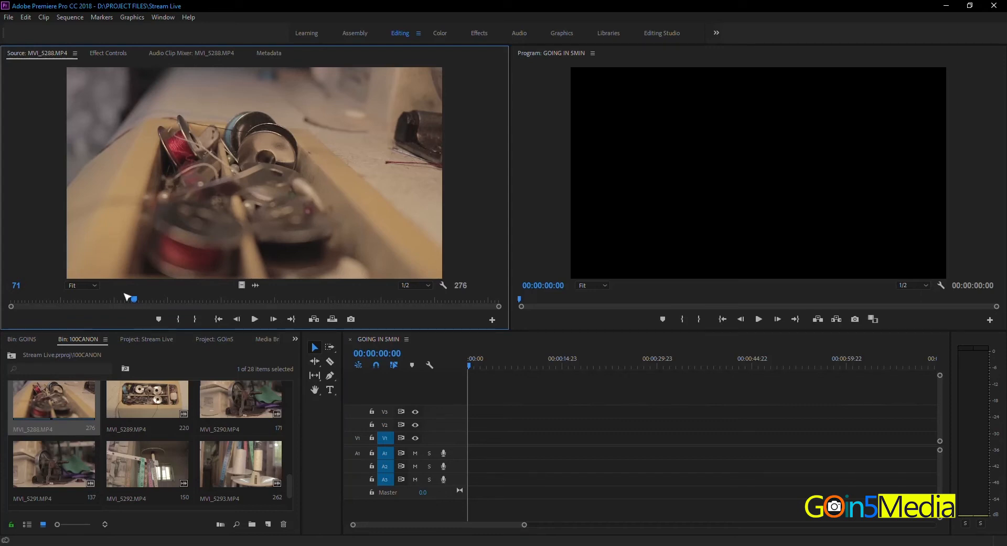
{"action": "left_click_drag", "start_coordinate": [134, 303], "coordinate": [9, 305]}
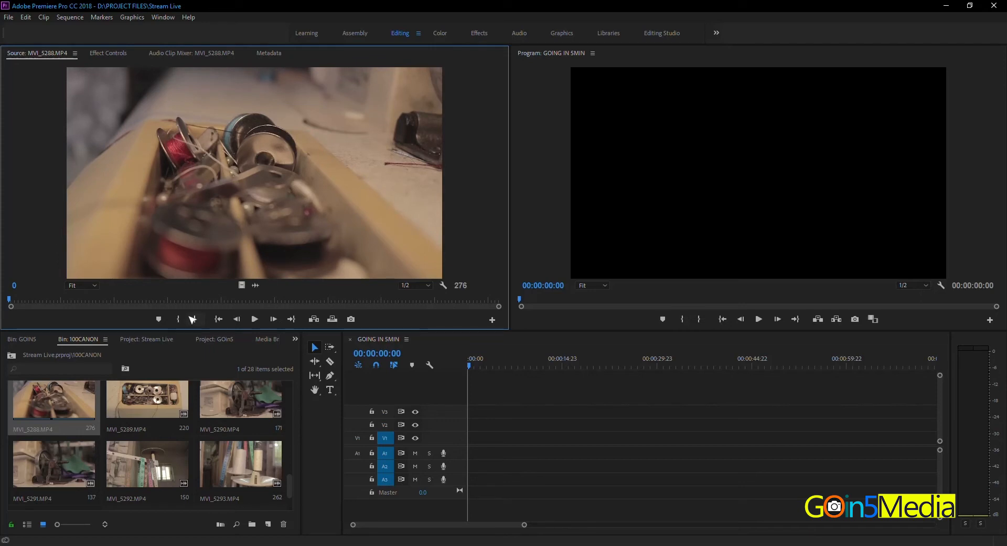
{"action": "left_click", "coordinate": [255, 319]}
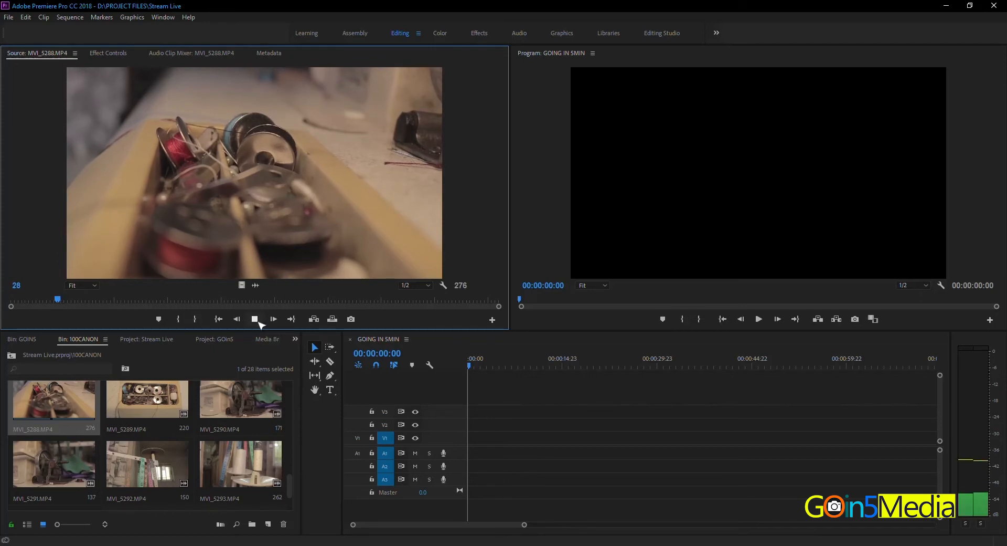
{"action": "left_click", "coordinate": [255, 319]}
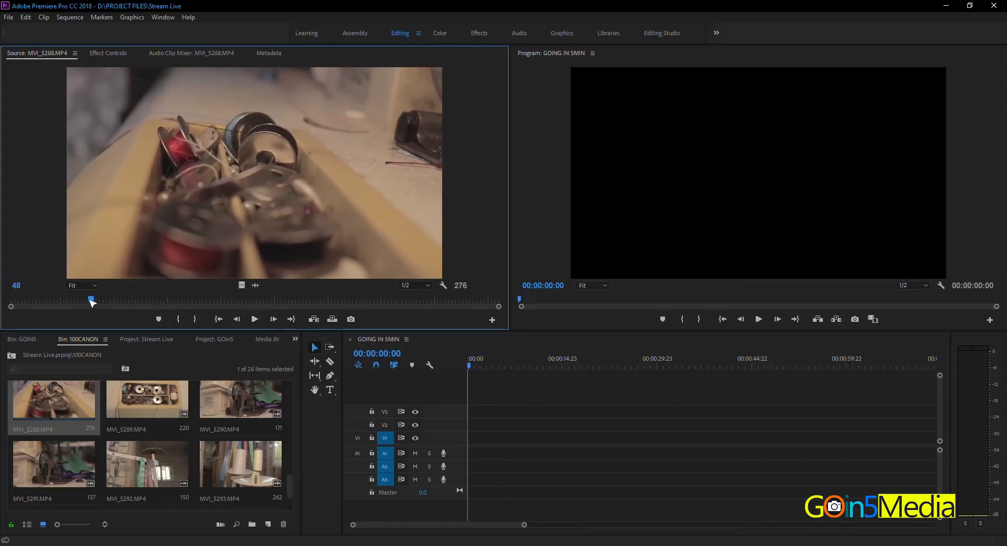
{"action": "left_click_drag", "start_coordinate": [92, 302], "coordinate": [82, 303]}
{"action": "left_click", "coordinate": [178, 318]}
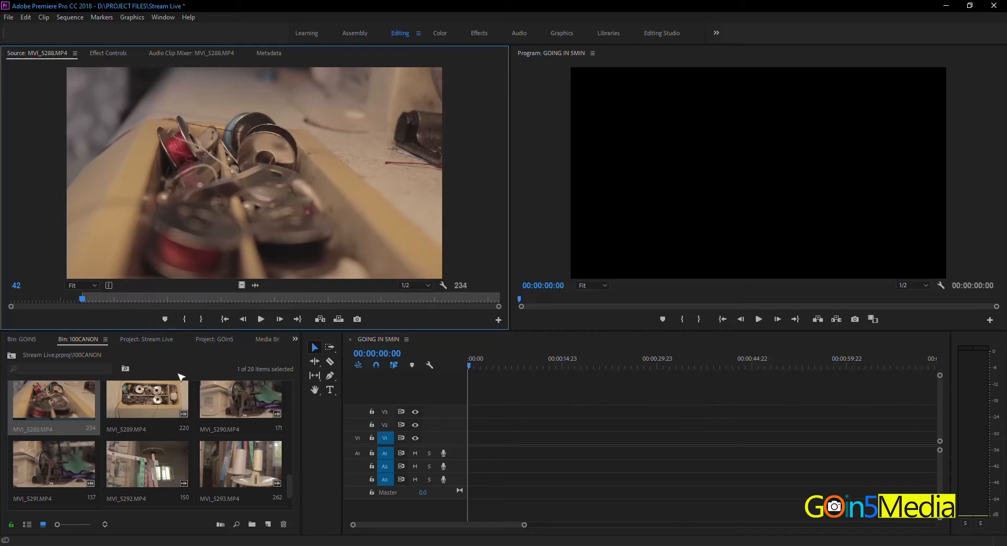
Step: Play the source clip onward from the In point and mark its Out point at frame 91
{"action": "left_click", "coordinate": [260, 319]}
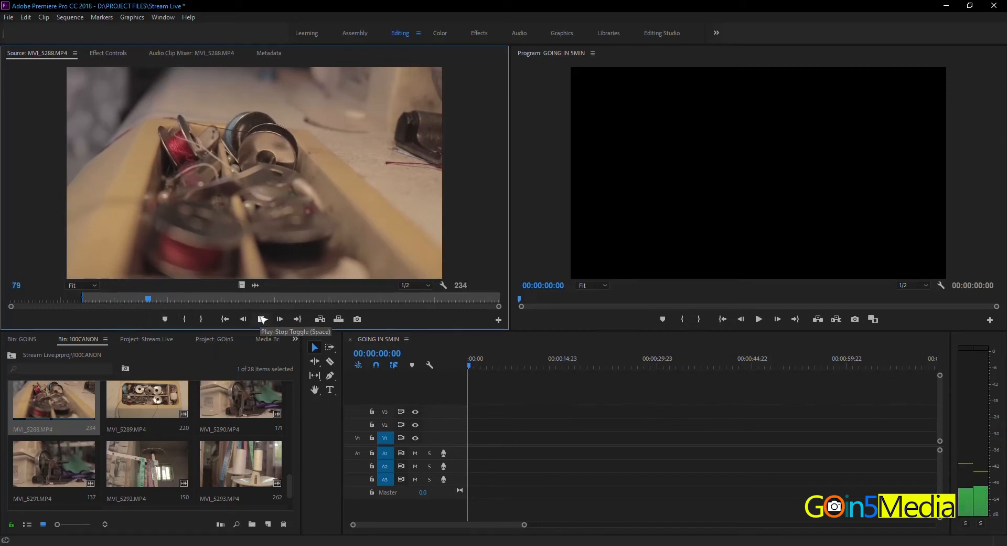
{"action": "left_click", "coordinate": [262, 319]}
{"action": "left_click_drag", "start_coordinate": [178, 299], "coordinate": [169, 299]}
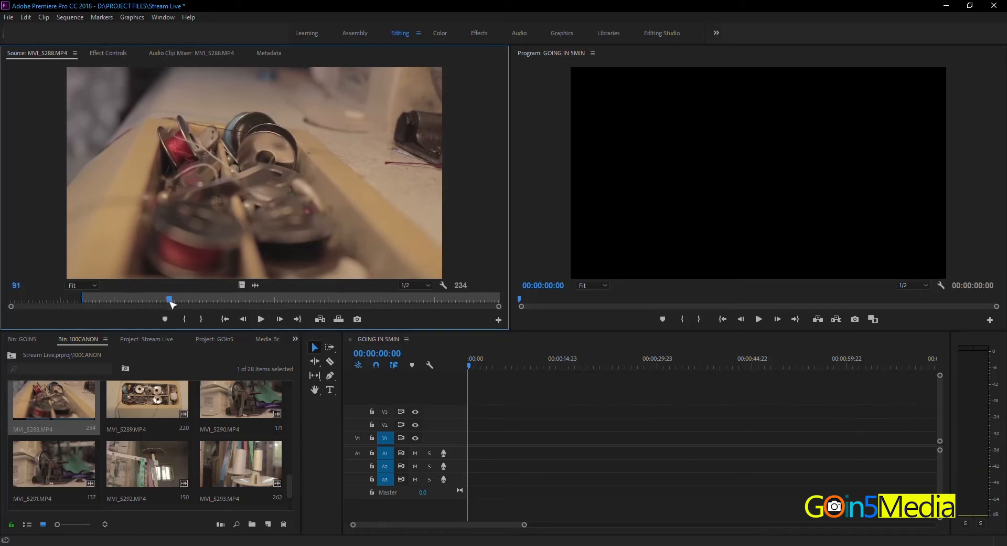
{"action": "left_click", "coordinate": [202, 319]}
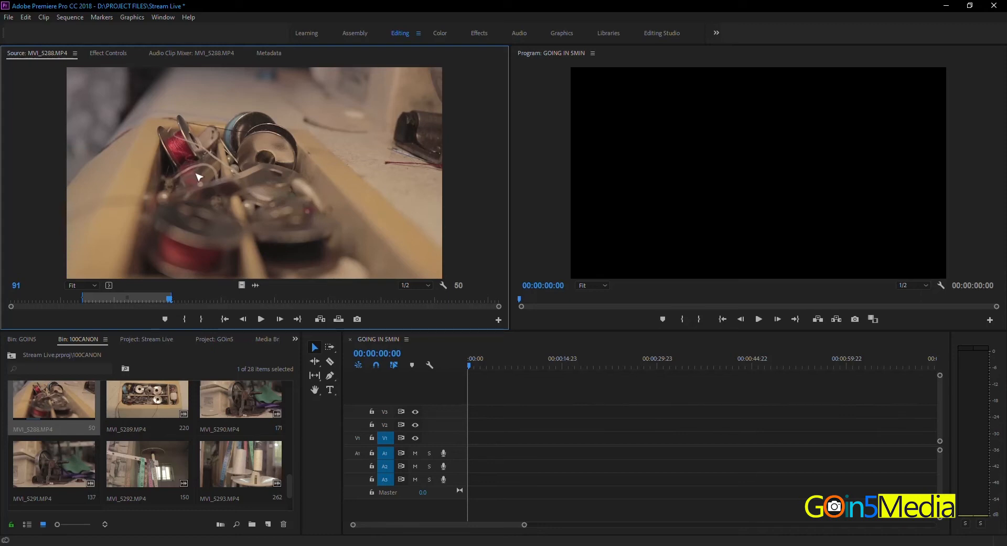
Step: Try placing the trimmed clip with video and audio at the start of V1 and A1, and delete it again
{"action": "left_click_drag", "start_coordinate": [198, 176], "coordinate": [465, 451]}
{"action": "left_click", "coordinate": [626, 235]}
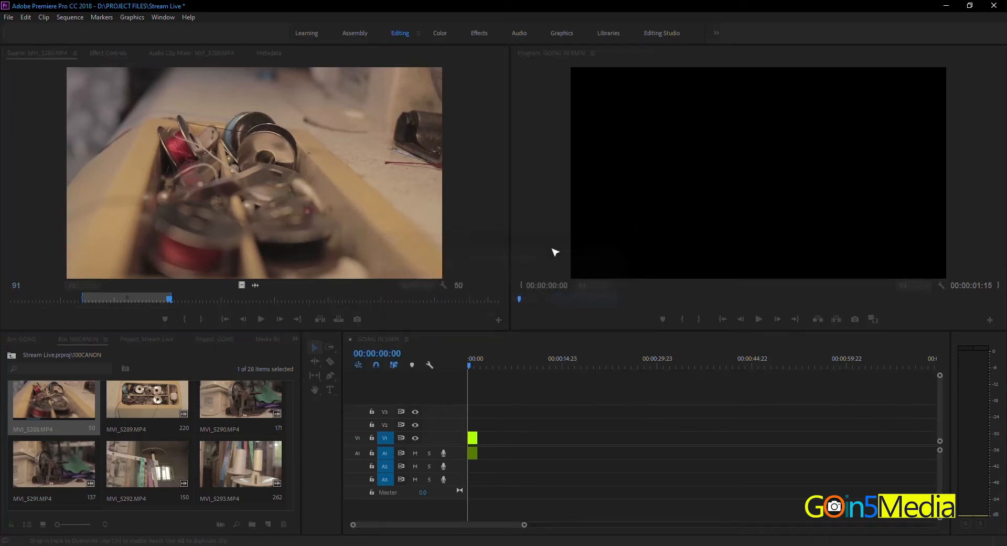
{"action": "left_click", "coordinate": [474, 435]}
{"action": "key", "text": "Delete"}
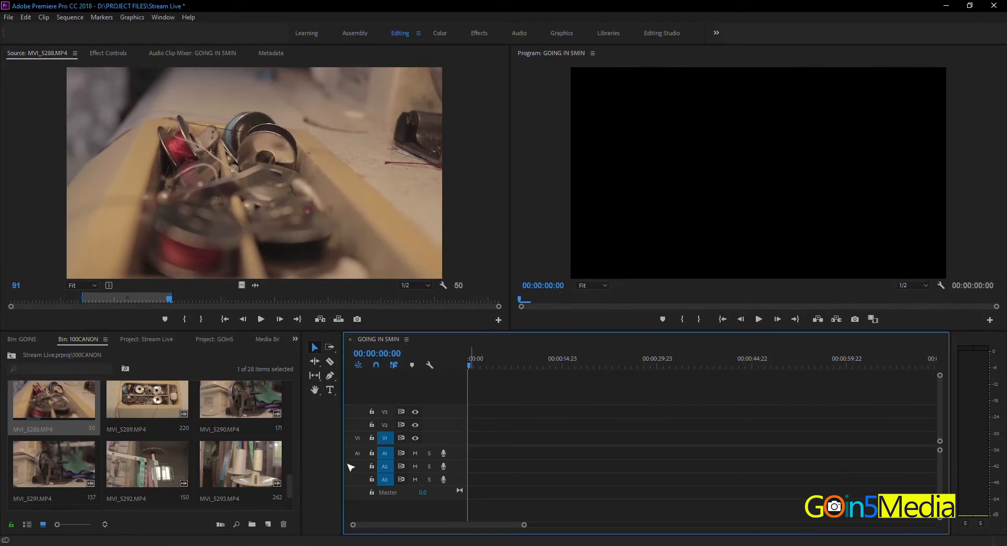
Step: Examine the source clip's audio waveform and return to its video image
{"action": "left_click", "coordinate": [233, 169]}
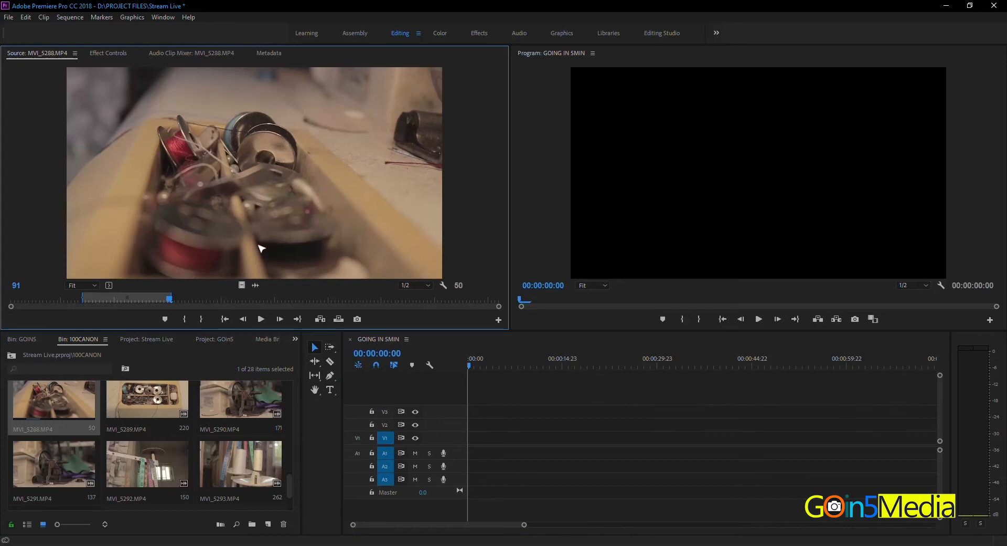
{"action": "left_click", "coordinate": [241, 284]}
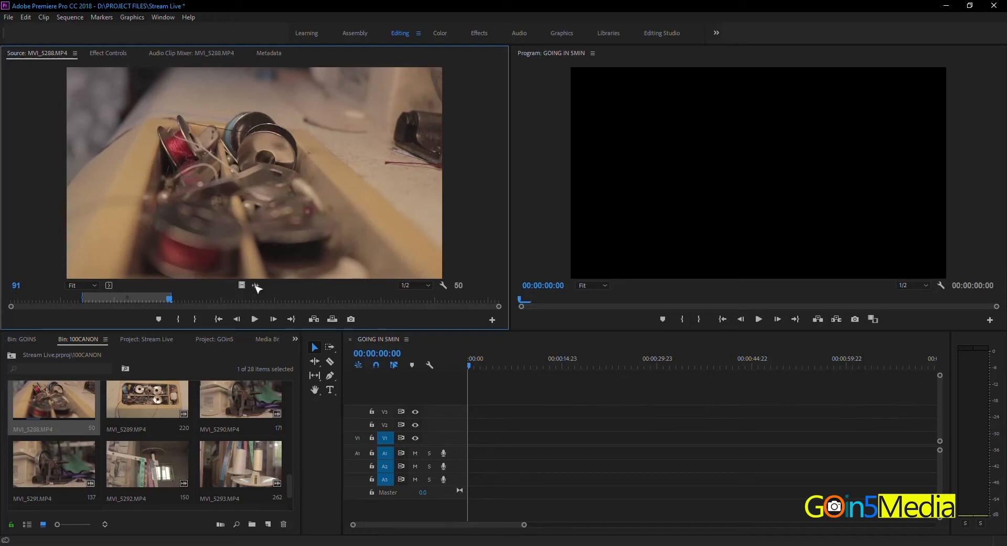
{"action": "left_click", "coordinate": [254, 286]}
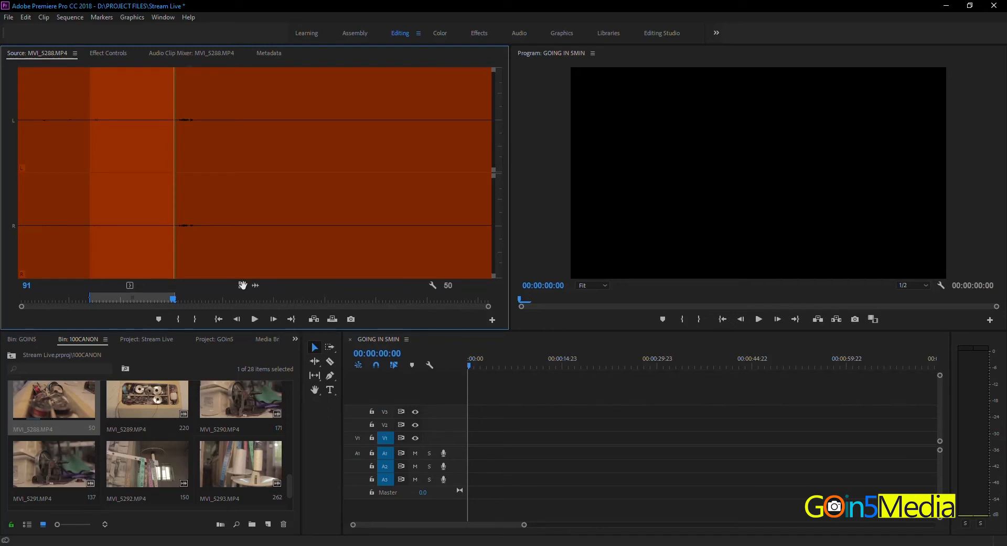
{"action": "left_click", "coordinate": [245, 285]}
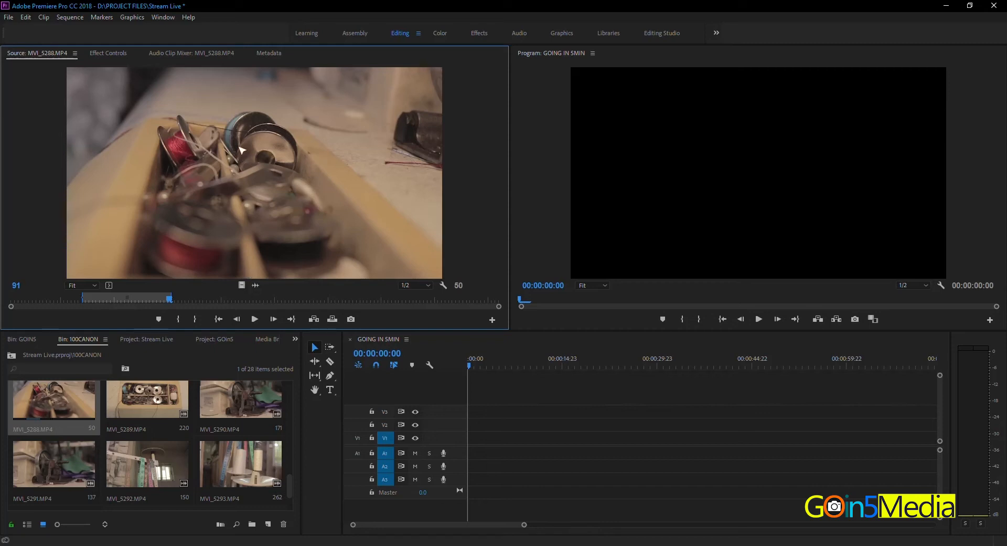
{"action": "left_click_drag", "start_coordinate": [277, 194], "coordinate": [304, 187]}
Step: Try placing only the video of the trimmed clip at the start of V1, and delete it again
{"action": "left_click_drag", "start_coordinate": [241, 285], "coordinate": [465, 430]}
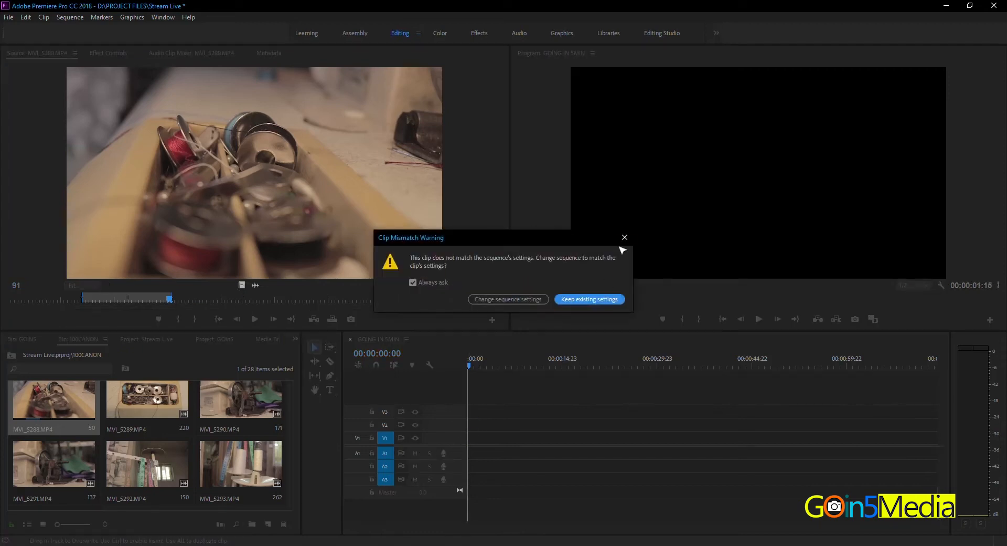
{"action": "left_click", "coordinate": [625, 237]}
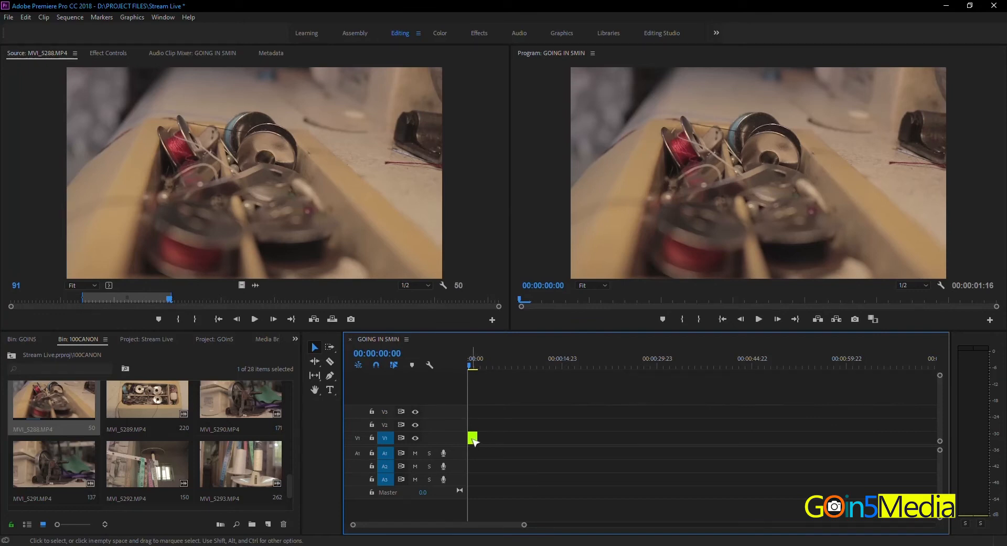
{"action": "left_click", "coordinate": [474, 437]}
{"action": "key", "text": "Delete"}
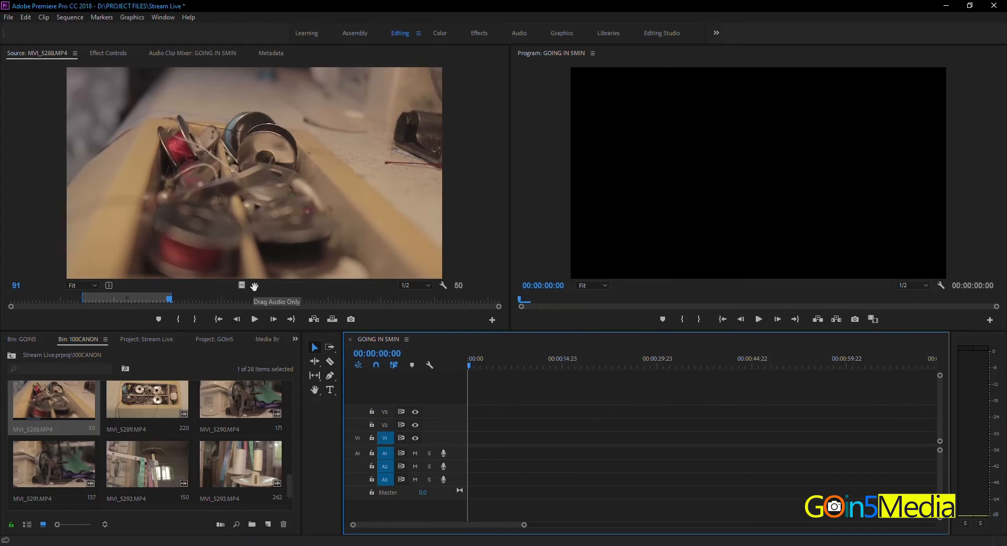
Step: Try placing only the audio of the trimmed clip at the start of A1, and delete it again
{"action": "left_click_drag", "start_coordinate": [254, 286], "coordinate": [470, 452]}
{"action": "left_click", "coordinate": [472, 453]}
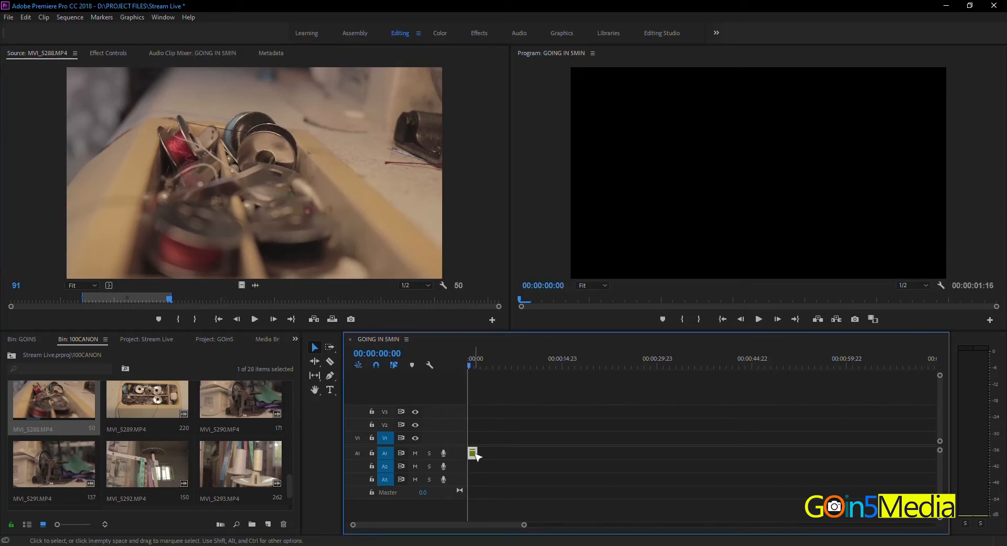
{"action": "key", "text": "Delete"}
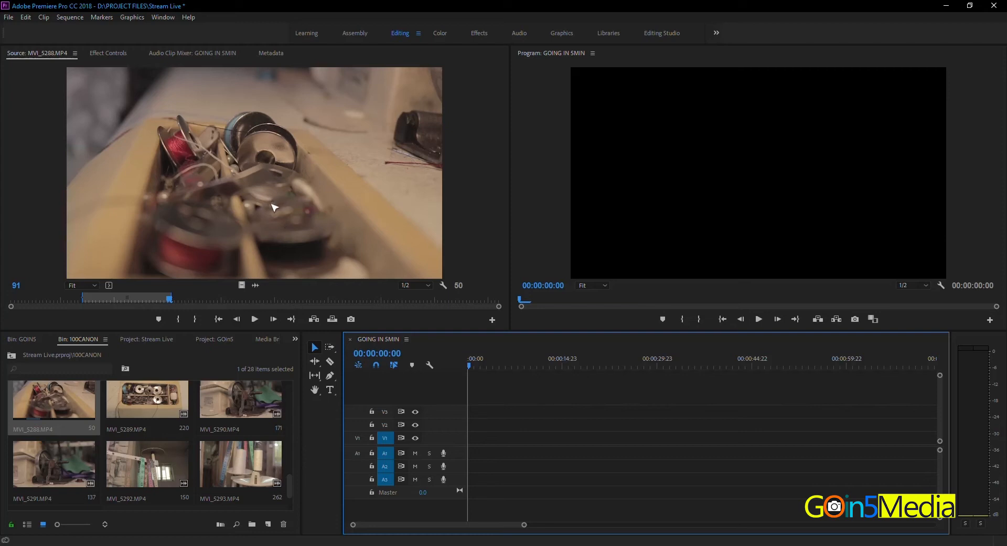
Step: Place the trimmed MVI_5288.MP4 with video and audio at the sequence start, dismiss the mismatch prompt, and park the playhead at 00:00:00:00
{"action": "left_click_drag", "start_coordinate": [260, 154], "coordinate": [460, 440]}
{"action": "left_click", "coordinate": [629, 234]}
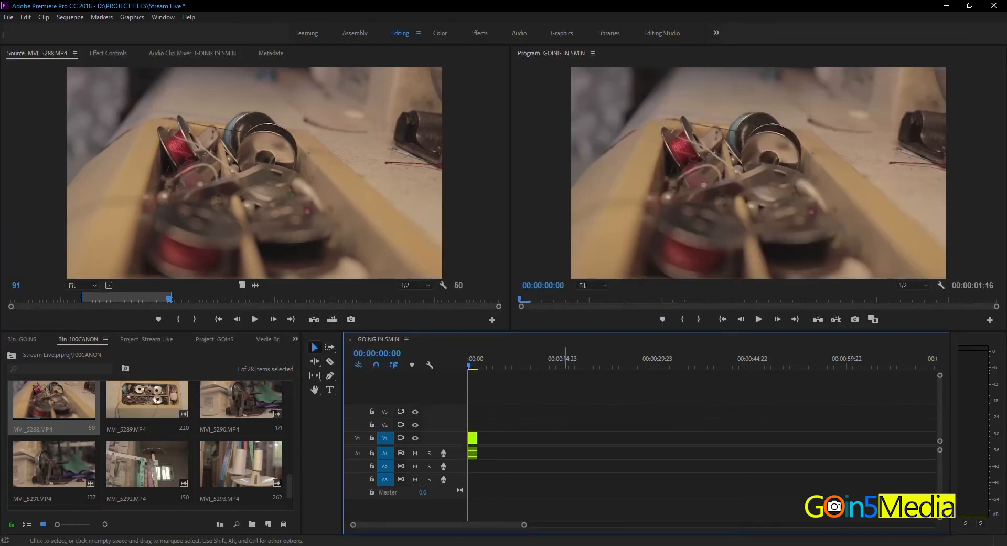
{"action": "left_click_drag", "start_coordinate": [524, 524], "coordinate": [457, 523]}
{"action": "left_click", "coordinate": [471, 365]}
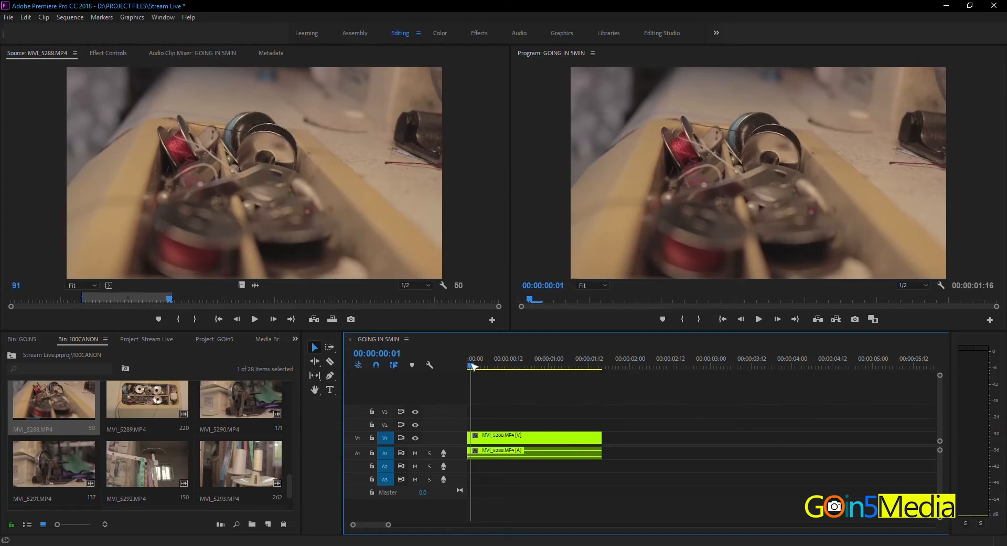
{"action": "left_click_drag", "start_coordinate": [471, 365], "coordinate": [465, 365]}
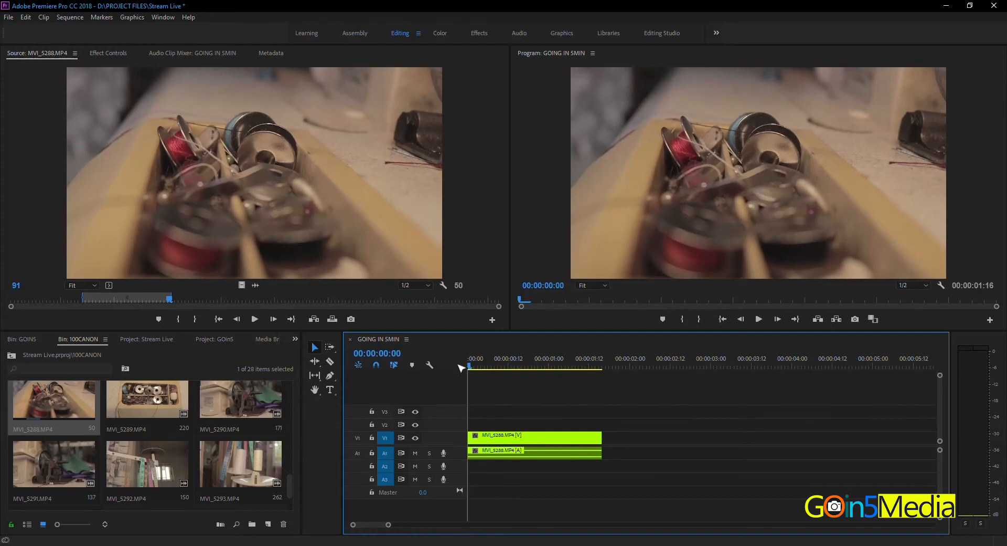
Step: Select the MVI_5288.MP4 clip in the sequence with the Selection tool and display its effect properties
{"action": "left_click", "coordinate": [500, 441]}
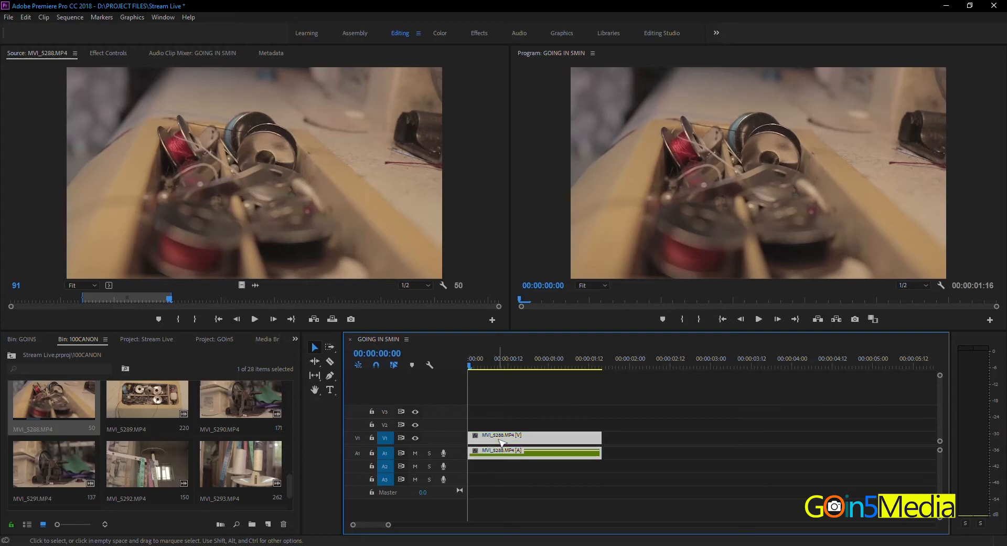
{"action": "left_click", "coordinate": [314, 347]}
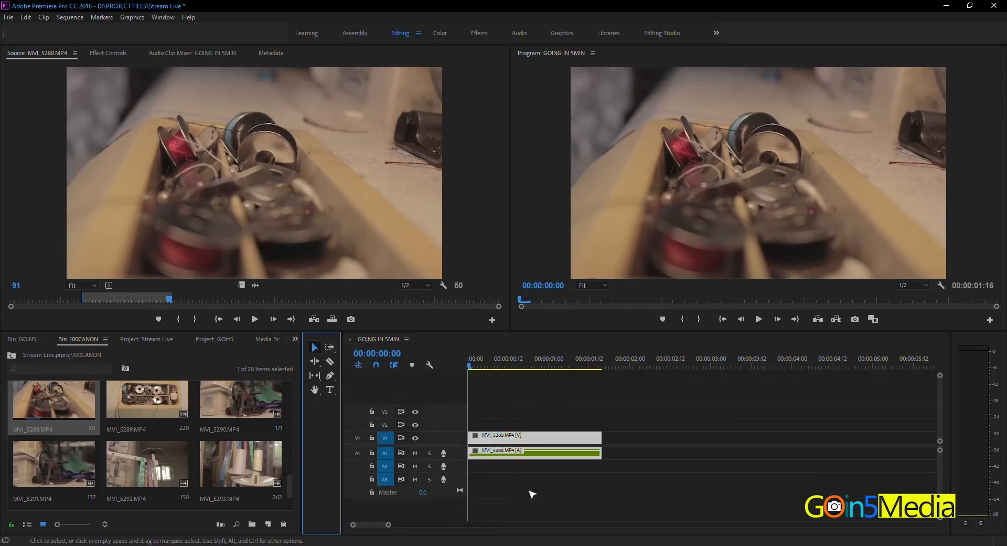
{"action": "left_click", "coordinate": [508, 441]}
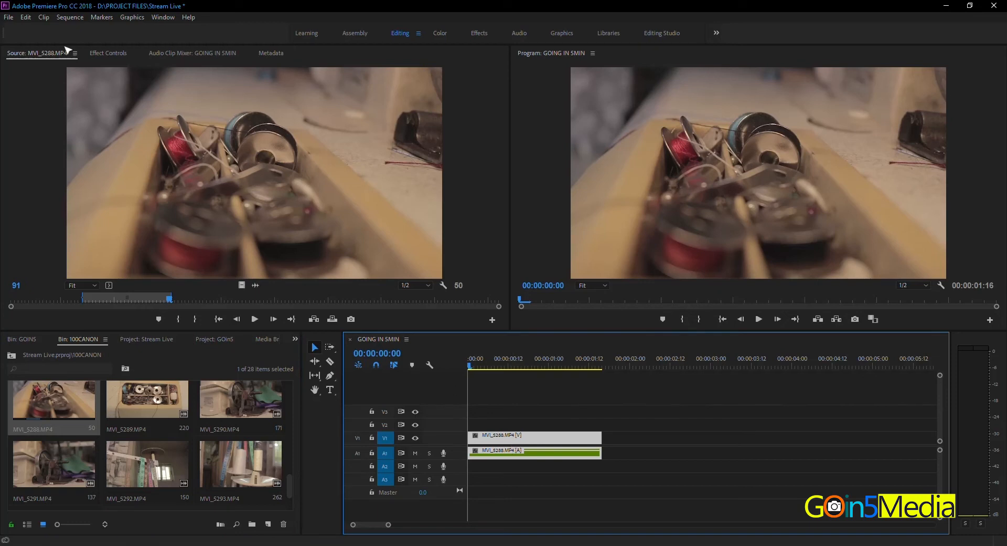
{"action": "left_click", "coordinate": [109, 53]}
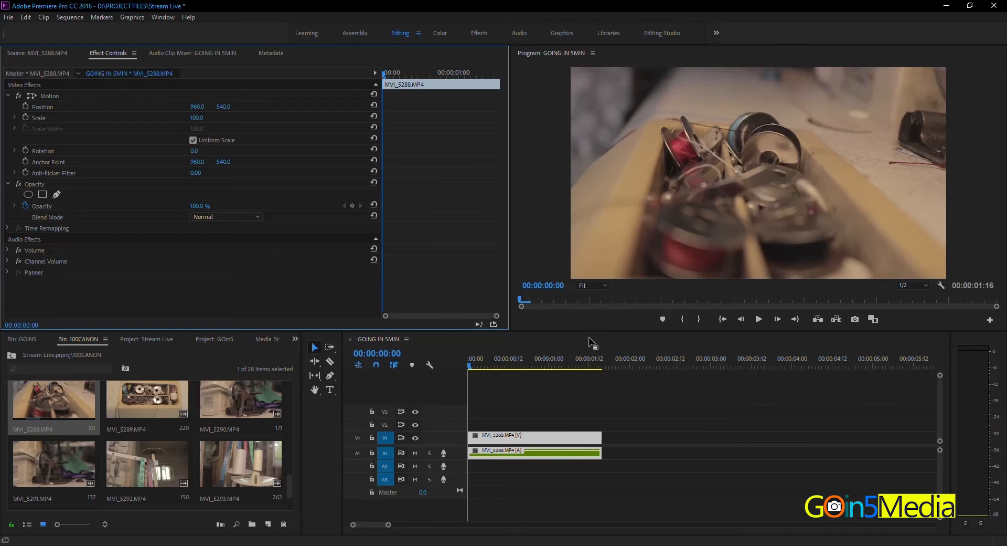
Step: Enlarge the sequence clip by setting its Motion Scale to 140
{"action": "left_click", "coordinate": [470, 362]}
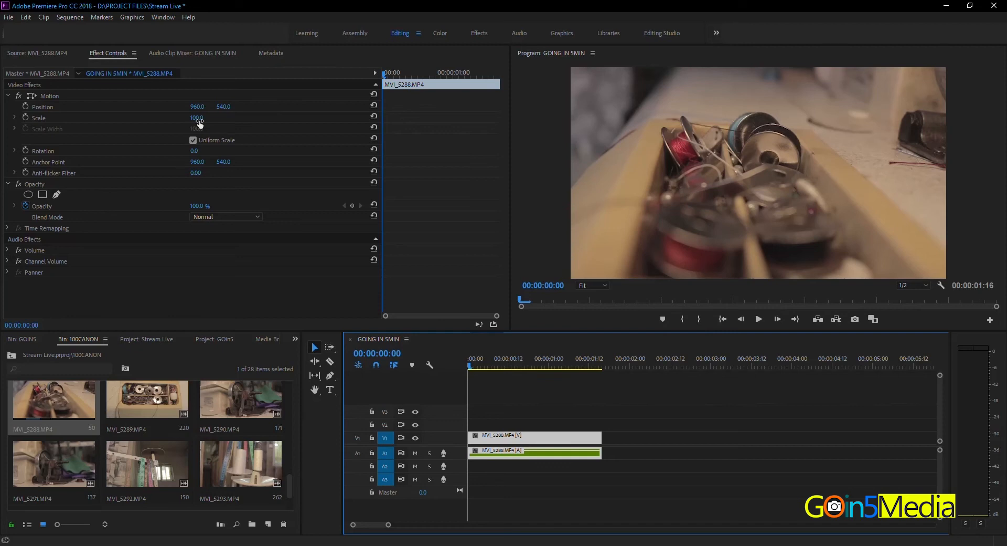
{"action": "left_click", "coordinate": [776, 121]}
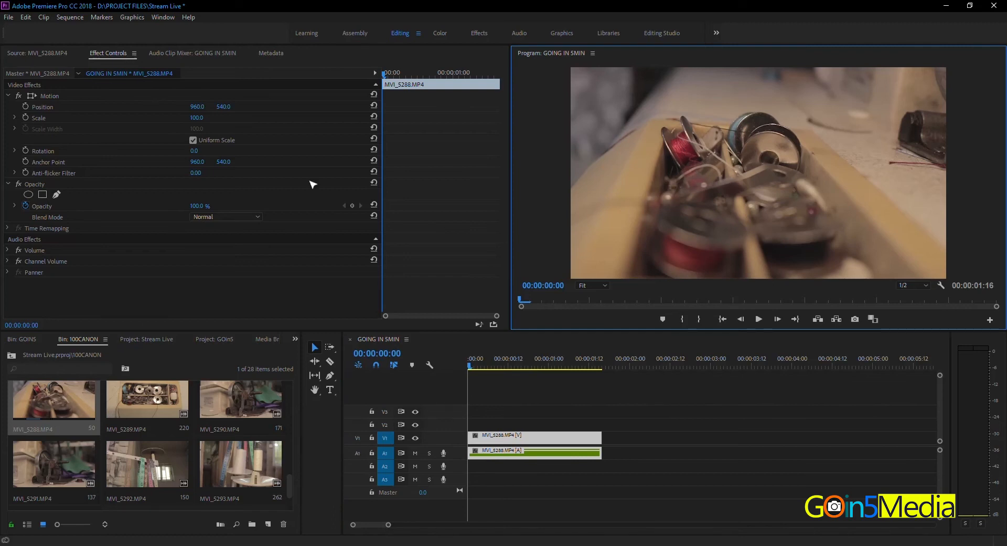
{"action": "left_click_drag", "start_coordinate": [197, 117], "coordinate": [218, 117]}
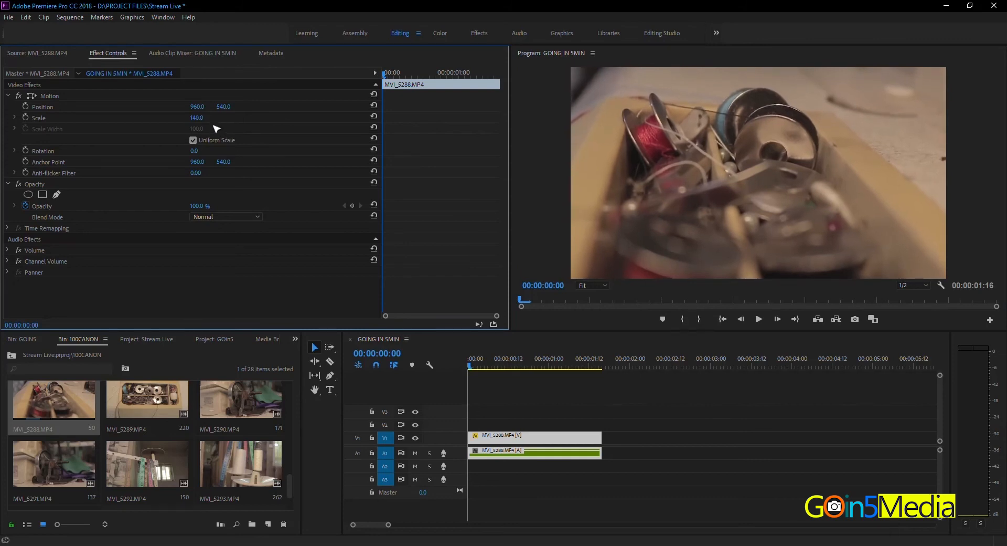
{"action": "left_click", "coordinate": [682, 171]}
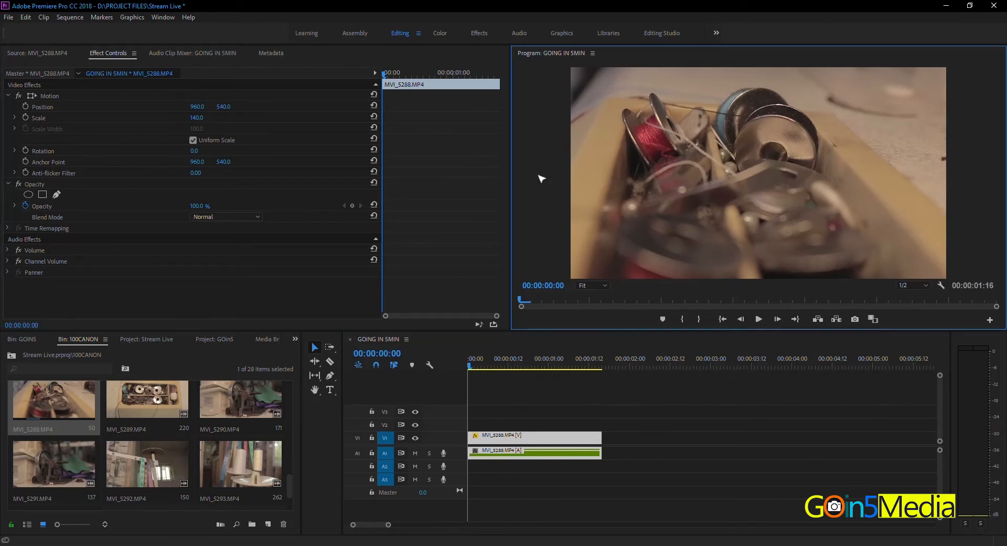
Step: Set the MVI_5288.MP4 sequence clip's Motion Scale to 100
{"action": "left_click", "coordinate": [203, 116]}
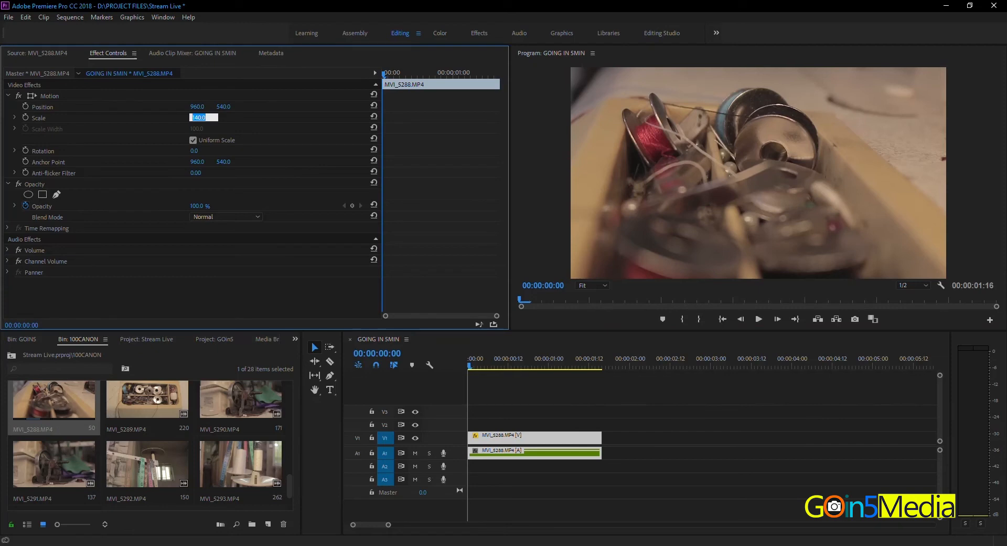
{"action": "type", "text": "1"}
{"action": "type", "text": "00"}
{"action": "key", "text": "Return"}
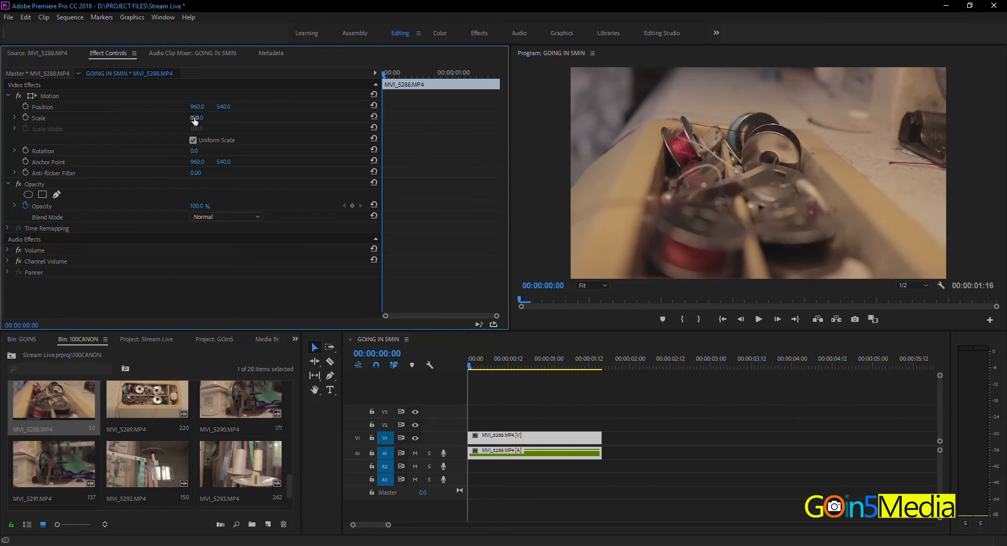
Step: Try shrinking the clip with Scale at 42 and at 0, and restore its Scale to 100
{"action": "mouse_move", "coordinate": [196, 118]}
{"action": "left_mouse_down"}
{"action": "mouse_move", "coordinate": [166, 118]}
{"action": "mouse_move", "coordinate": [208, 122]}
{"action": "left_mouse_up"}
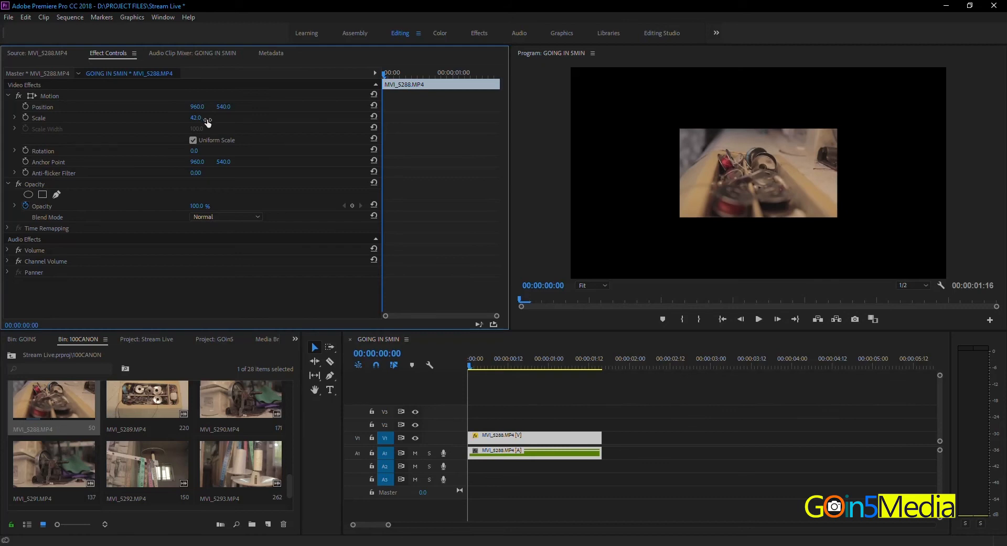
{"action": "left_click", "coordinate": [197, 118]}
{"action": "left_click_drag", "start_coordinate": [203, 116], "coordinate": [182, 117]}
{"action": "key", "text": "Return"}
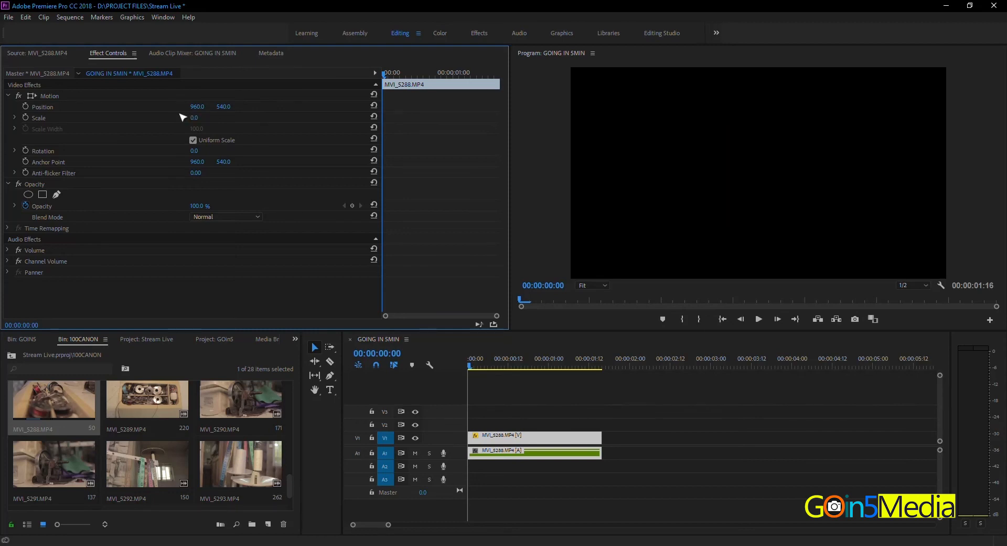
{"action": "left_click", "coordinate": [203, 116]}
{"action": "type", "text": "00:0"}
{"action": "key", "text": "Return"}
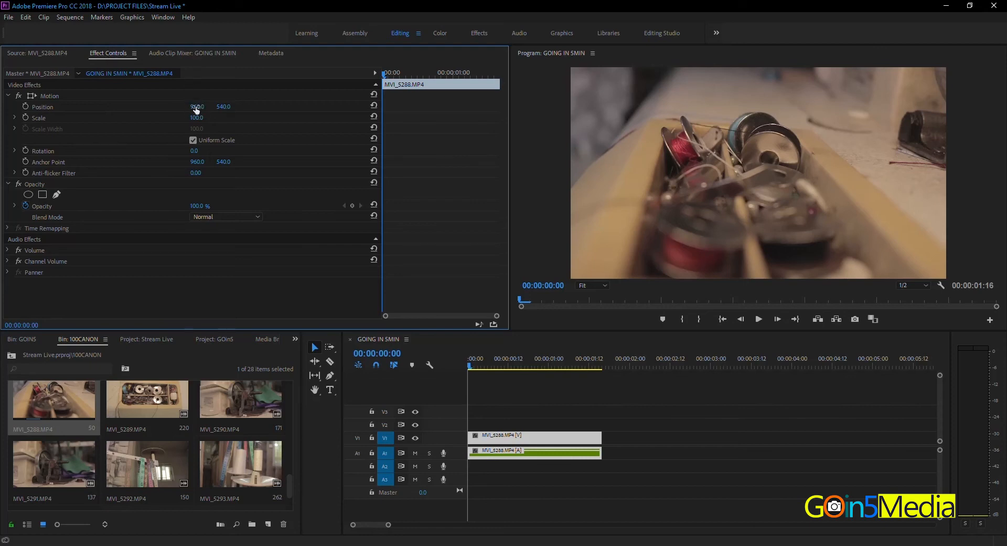
Step: Try shifting the clip's Position to 1871 horizontally and 7 vertically, and bring it back to about 959, 541
{"action": "left_click_drag", "start_coordinate": [197, 107], "coordinate": [364, 106]}
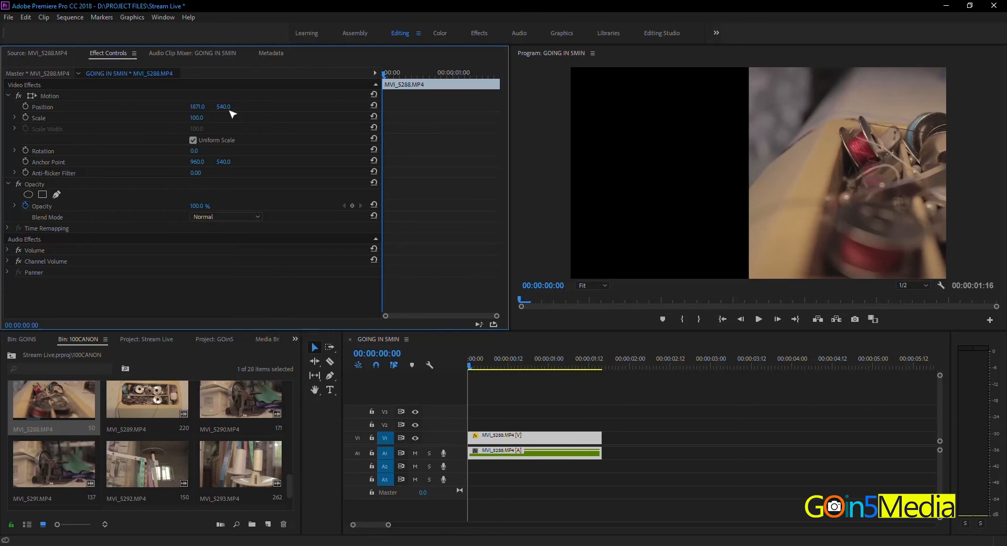
{"action": "left_click_drag", "start_coordinate": [223, 107], "coordinate": [8, 107]}
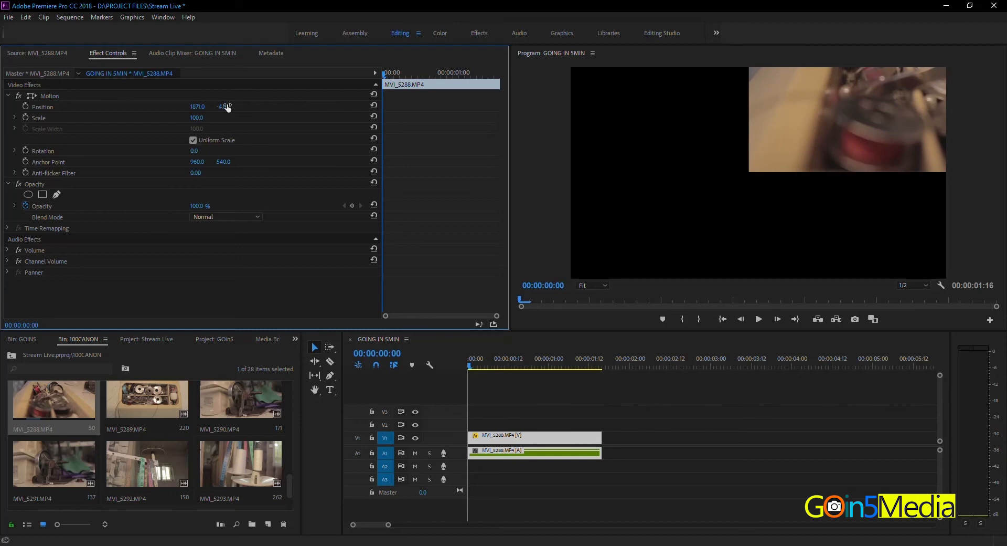
{"action": "mouse_move", "coordinate": [222, 107]}
{"action": "left_mouse_down"}
{"action": "mouse_move", "coordinate": [200, 106]}
{"action": "mouse_move", "coordinate": [227, 106]}
{"action": "left_mouse_up"}
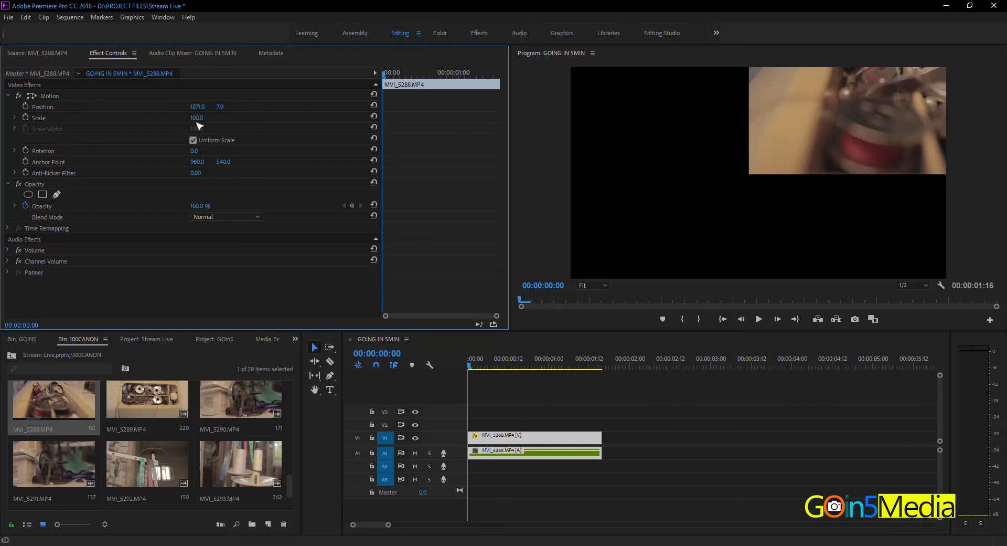
{"action": "left_click_drag", "start_coordinate": [196, 106], "coordinate": [92, 107]}
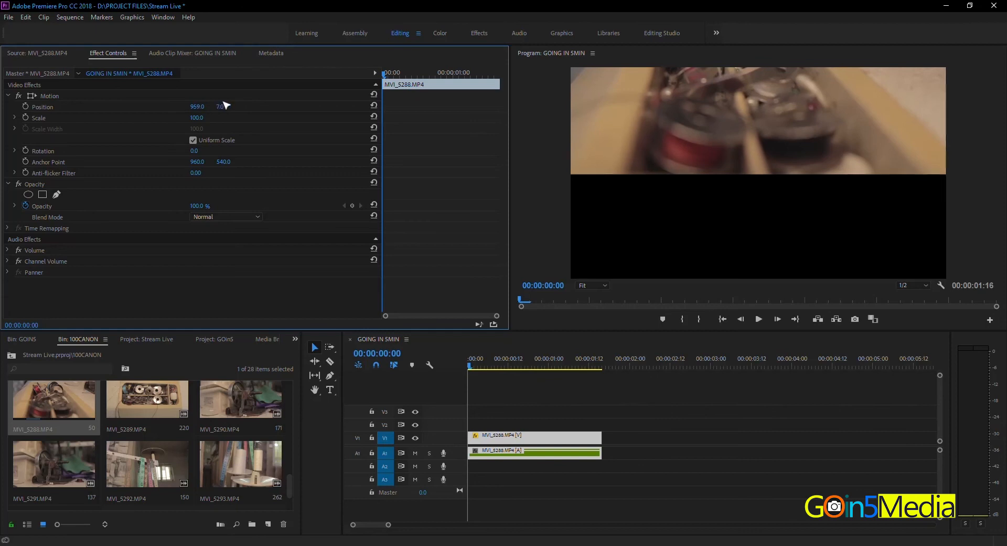
{"action": "left_click_drag", "start_coordinate": [219, 107], "coordinate": [281, 107]}
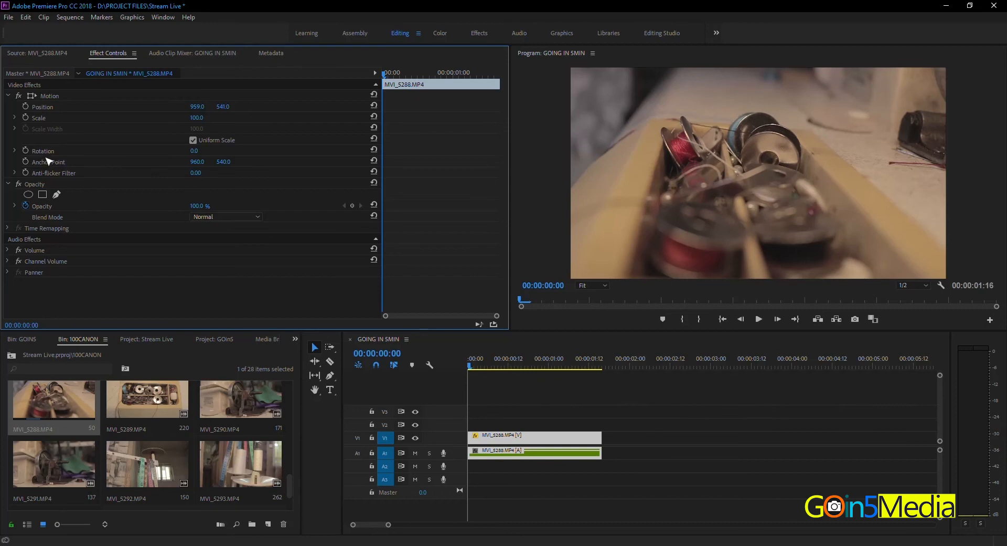
Step: Try tilting the clip with a Motion Rotation of -3° and of 24°
{"action": "mouse_move", "coordinate": [195, 151]}
{"action": "left_mouse_down"}
{"action": "mouse_move", "coordinate": [315, 151]}
{"action": "mouse_move", "coordinate": [143, 151]}
{"action": "mouse_move", "coordinate": [193, 151]}
{"action": "left_mouse_up"}
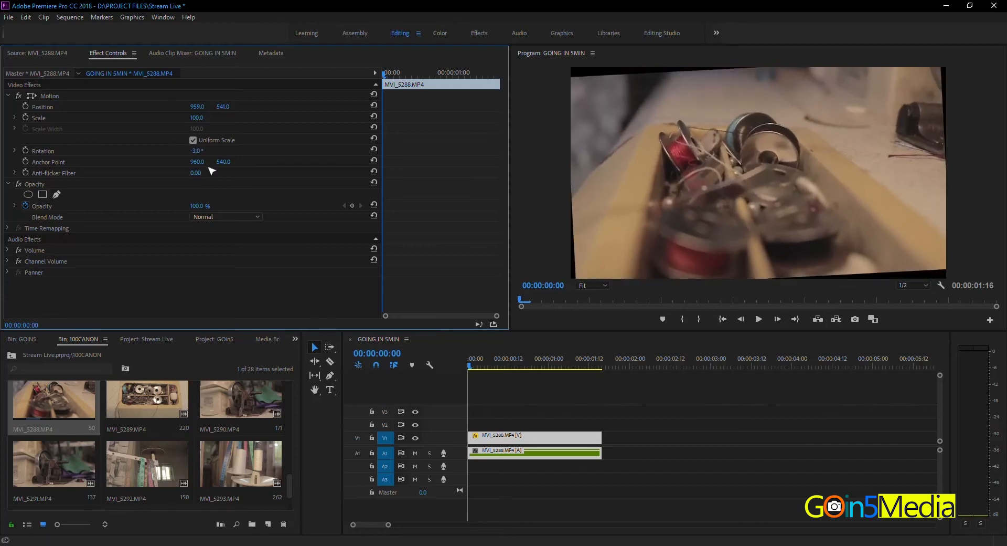
{"action": "left_click_drag", "start_coordinate": [194, 151], "coordinate": [201, 151]}
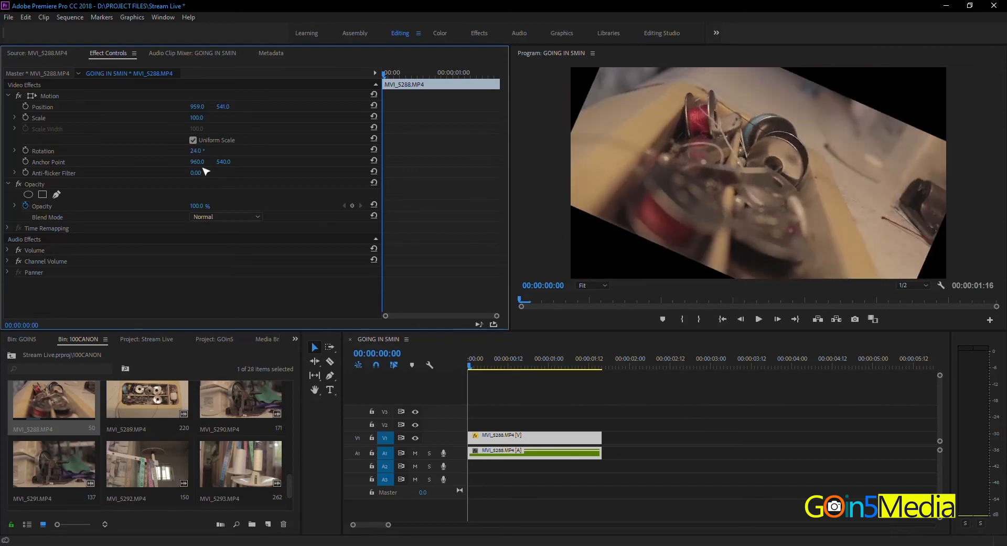
{"action": "mouse_move", "coordinate": [204, 165]}
{"action": "left_mouse_down"}
{"action": "mouse_move", "coordinate": [266, 165]}
{"action": "mouse_move", "coordinate": [141, 165]}
{"action": "mouse_move", "coordinate": [201, 165]}
{"action": "mouse_move", "coordinate": [155, 165]}
{"action": "mouse_move", "coordinate": [199, 156]}
{"action": "left_mouse_up"}
Step: Undo all the trial rotation and position changes on the MVI_5288.MP4 clip
{"action": "key", "text": "ctrl+z"}
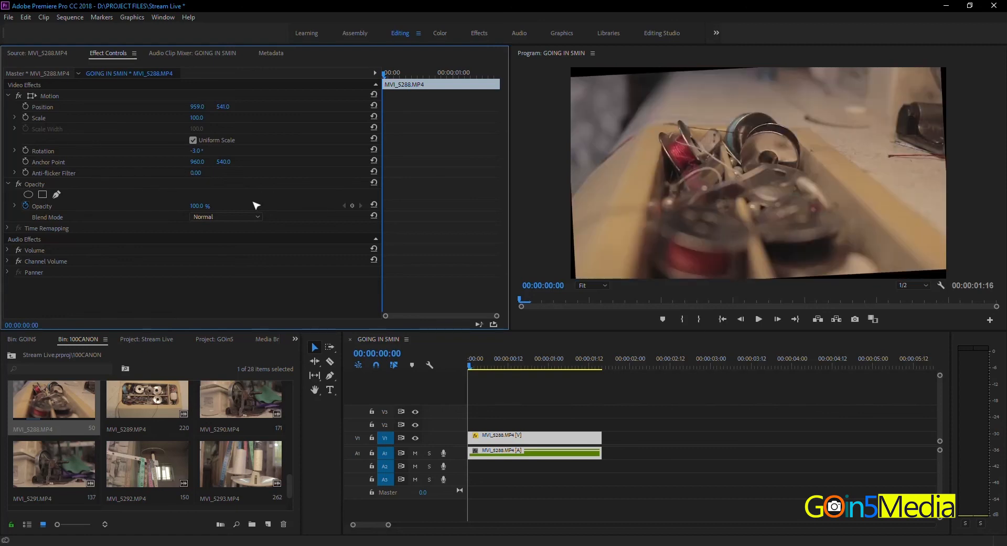
{"action": "key", "text": "ctrl+z"}
{"action": "key", "text": "ctrl+z"}
{"action": "key", "text": "ctrl+z"}
{"action": "key", "text": "ctrl+z"}
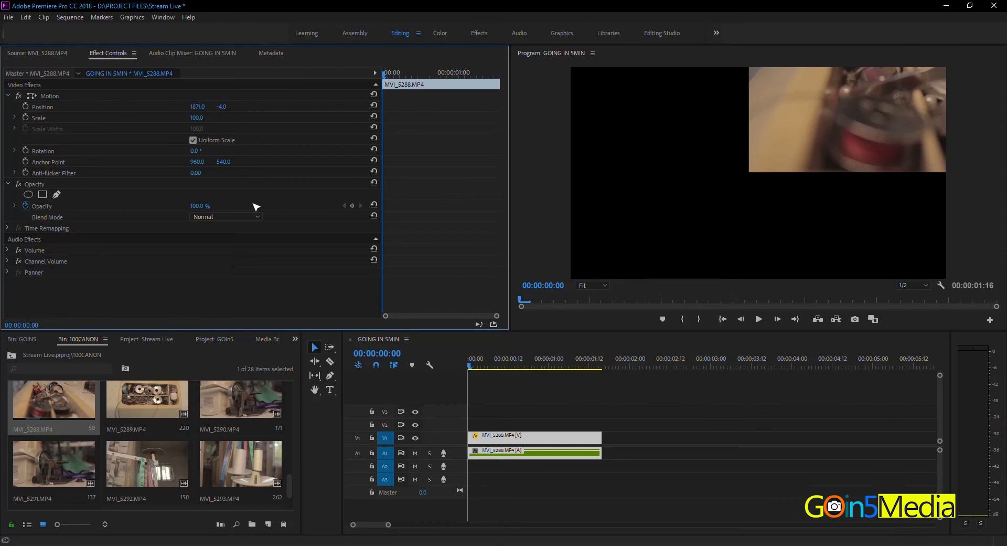
{"action": "key", "text": "ctrl+z"}
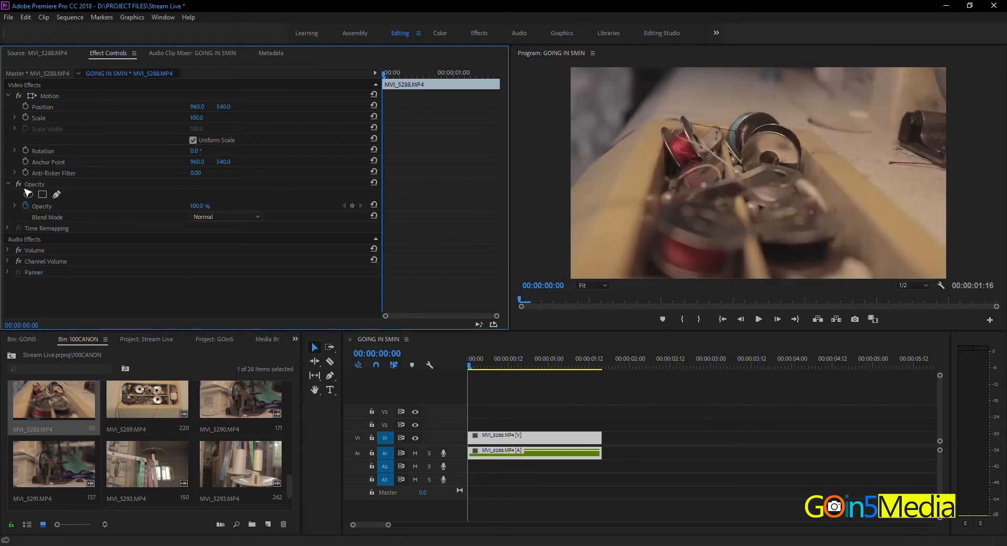
Step: Load MVI_5290.MP4 from the 100CANON bin as the source clip and preview its footage
{"action": "left_click", "coordinate": [40, 185]}
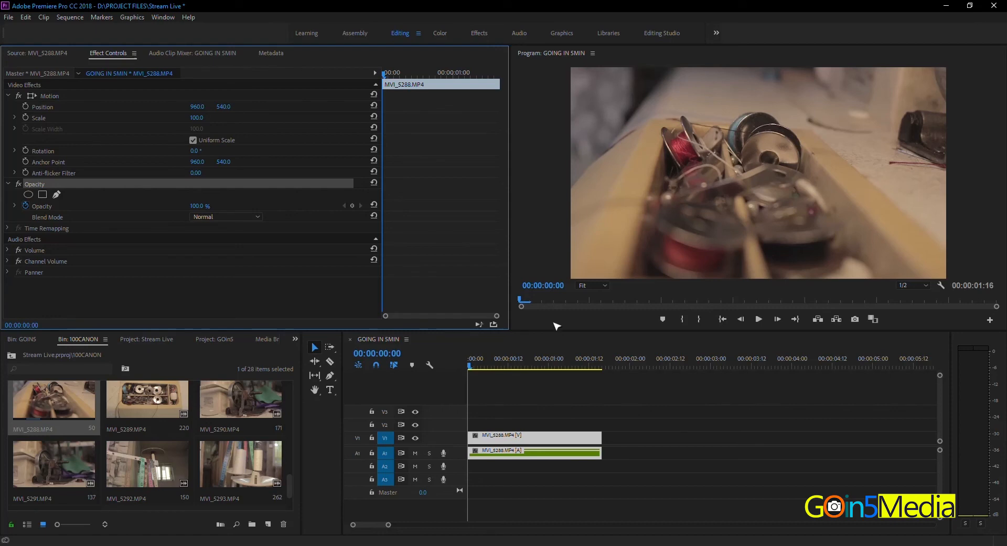
{"action": "double_click", "coordinate": [160, 401]}
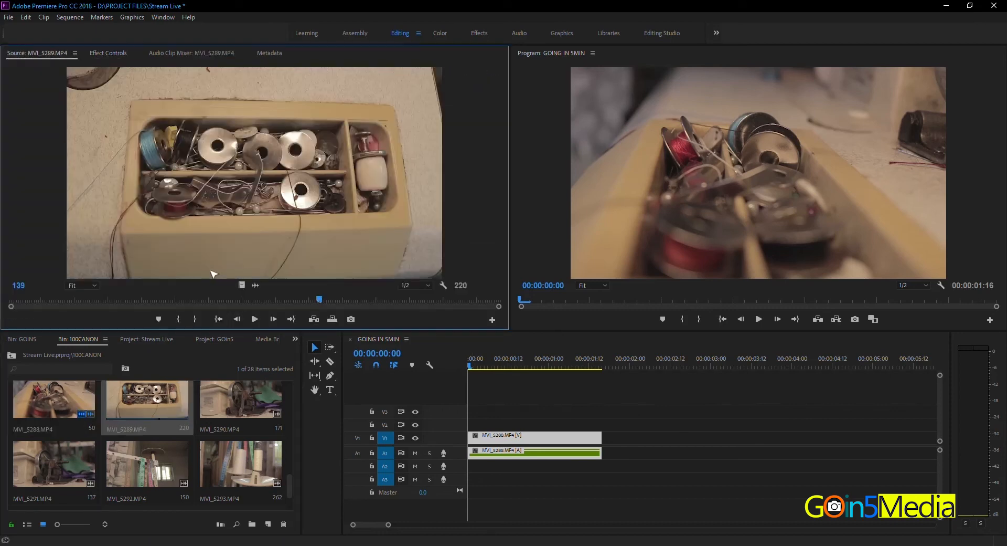
{"action": "double_click", "coordinate": [257, 400]}
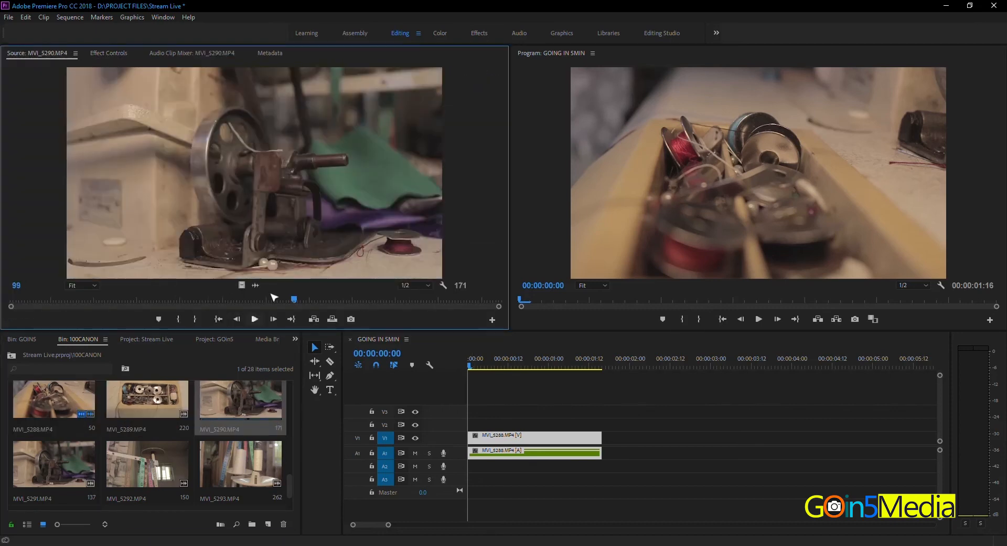
{"action": "left_click", "coordinate": [135, 300]}
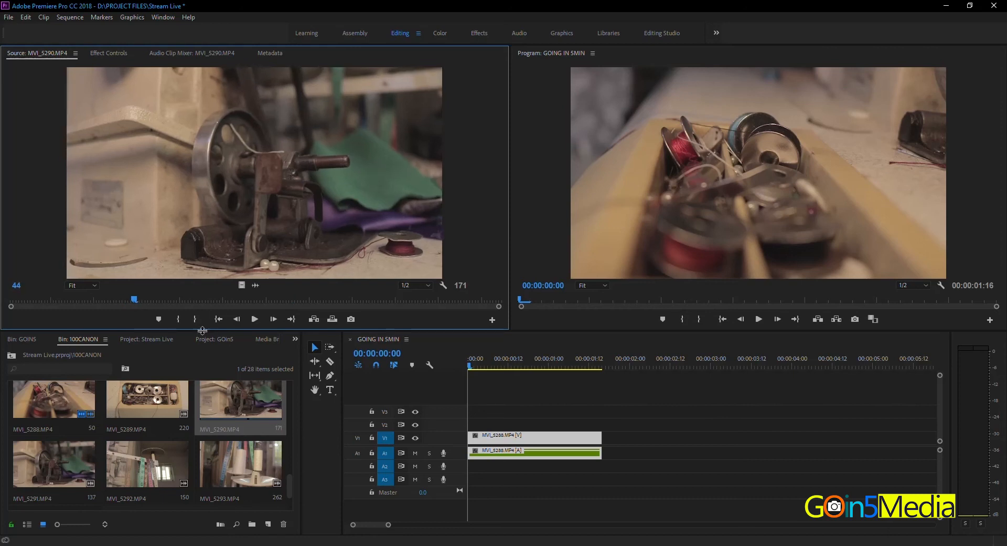
{"action": "left_click", "coordinate": [256, 319]}
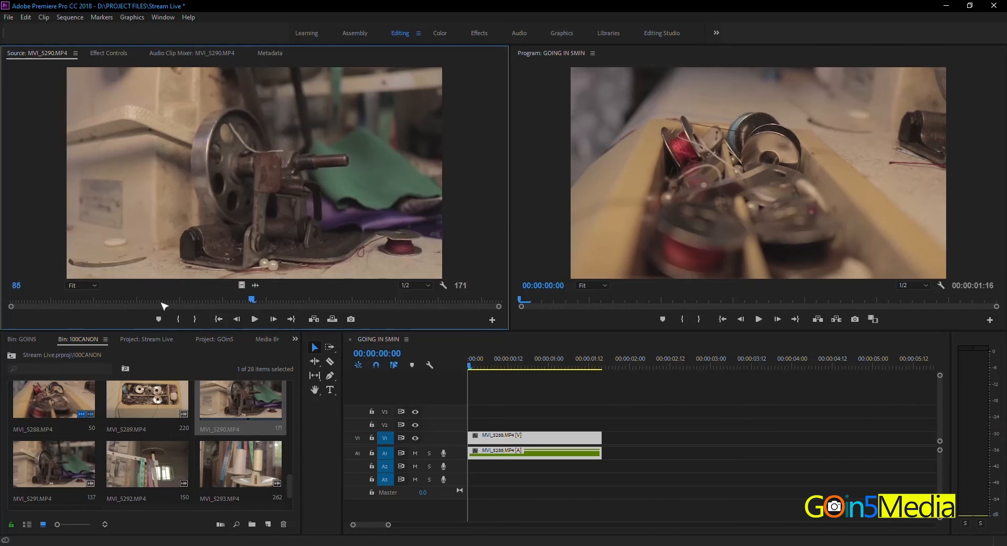
{"action": "left_click", "coordinate": [255, 318]}
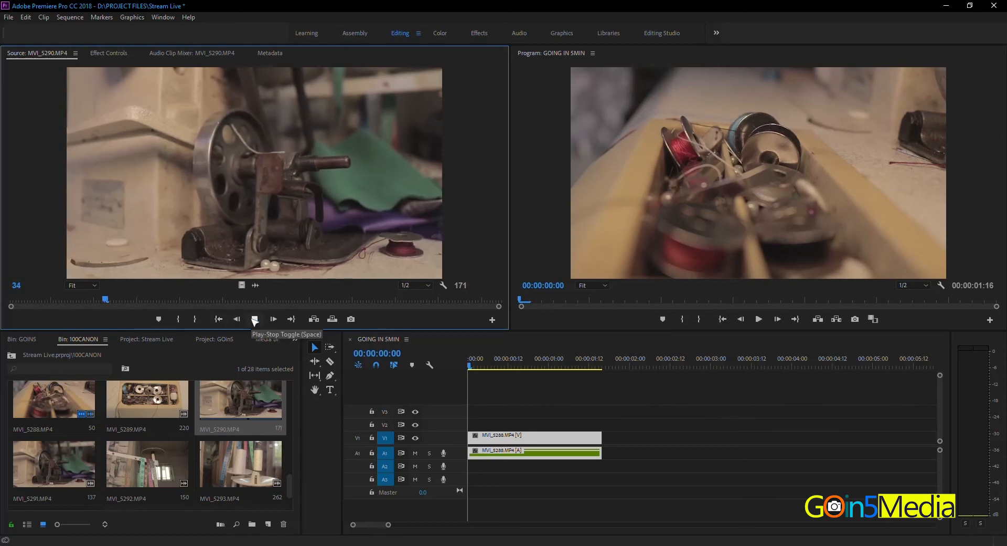
Step: Mark an In point at frame 44 and an Out point at frame 69 on the MVI_5290.MP4 source clip
{"action": "left_click", "coordinate": [181, 319]}
{"action": "left_click", "coordinate": [261, 319]}
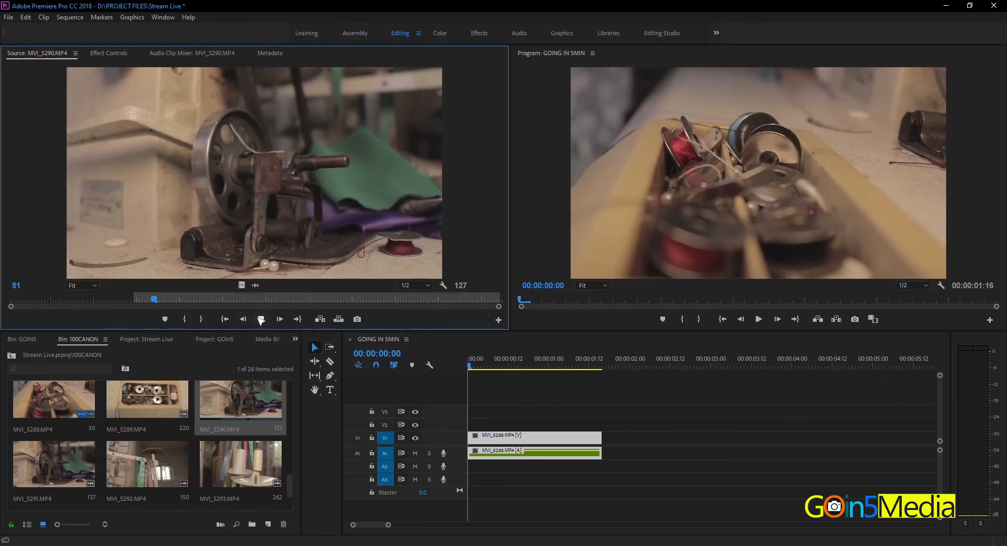
{"action": "left_click", "coordinate": [261, 319]}
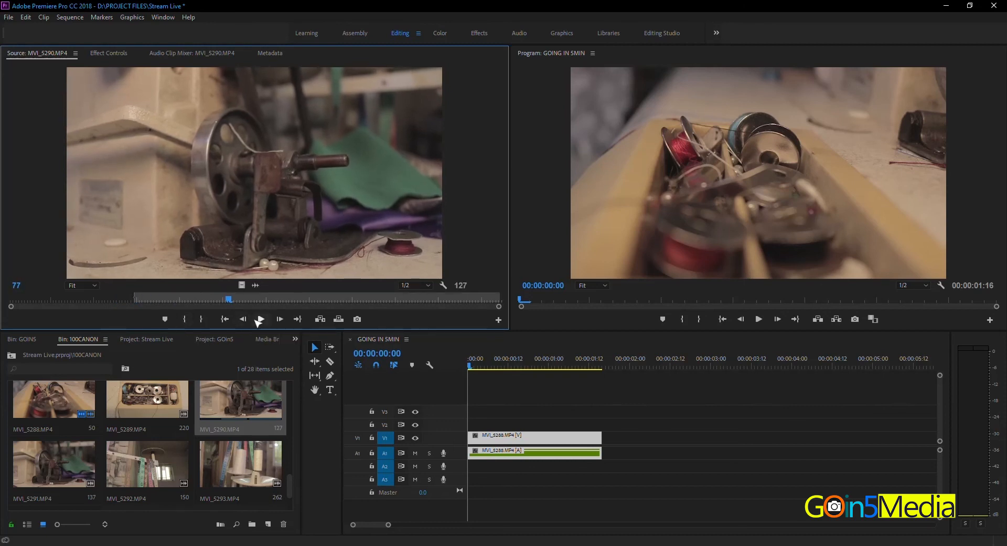
{"action": "left_click", "coordinate": [201, 319]}
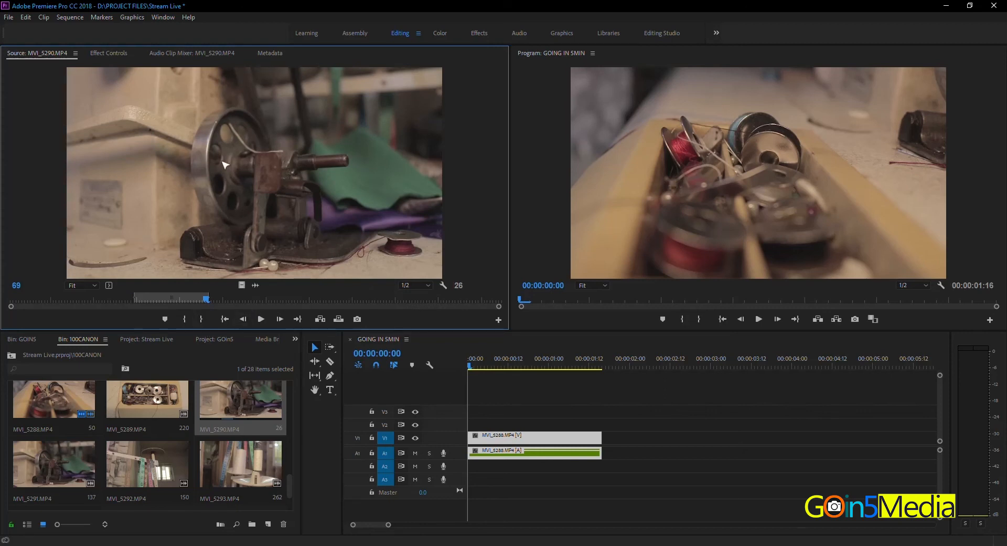
Step: Place the trimmed MVI_5290.MP4 directly after MVI_5288.MP4 on V1 and A1, check it at 00:00:01:19, and select it
{"action": "left_click_drag", "start_coordinate": [225, 165], "coordinate": [608, 439]}
{"action": "left_click_drag", "start_coordinate": [552, 364], "coordinate": [615, 371]}
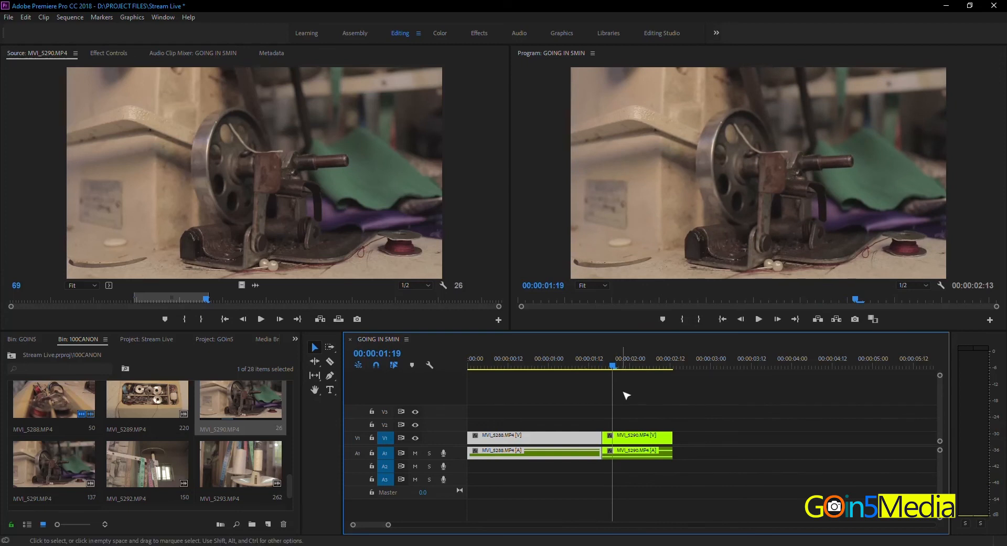
{"action": "left_click", "coordinate": [620, 439]}
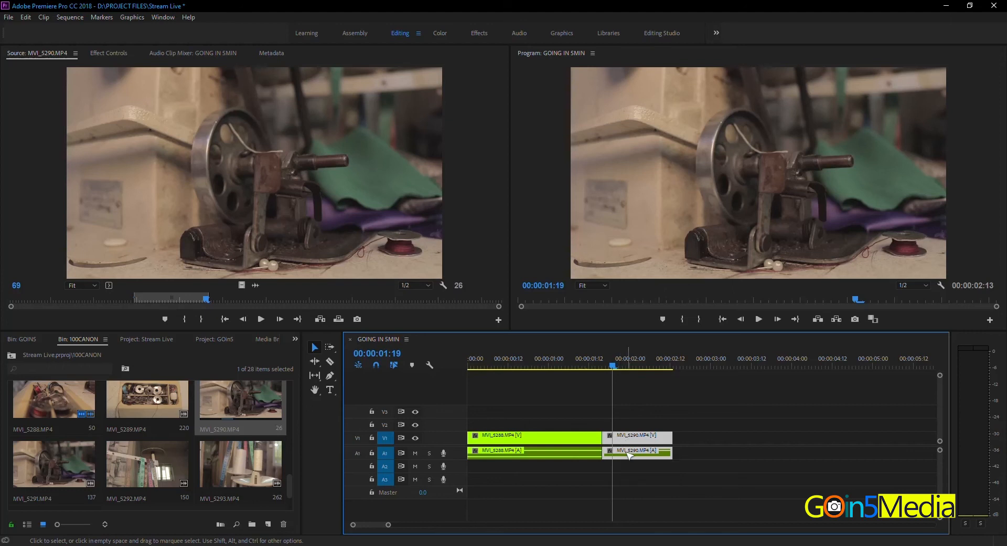
Step: Move the MVI_5290.MP4 clip to V2 and A2 over the middle of MVI_5288.MP4, and play the sequence from the start
{"action": "left_click_drag", "start_coordinate": [626, 436], "coordinate": [504, 424]}
{"action": "left_click_drag", "start_coordinate": [504, 362], "coordinate": [453, 371]}
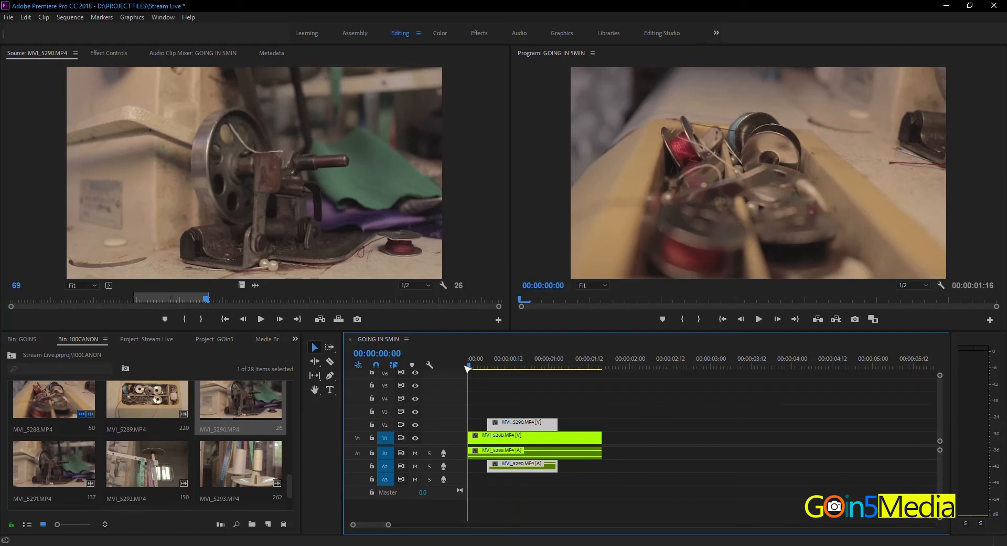
{"action": "left_click", "coordinate": [759, 319]}
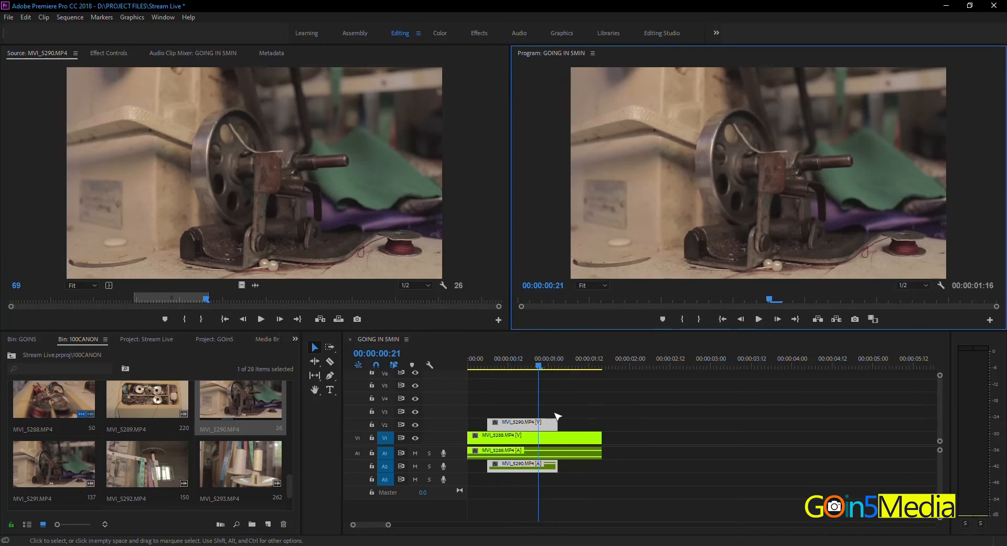
Step: Shift the MVI_5290.MP4 clip later on V2 and A2 so it overlaps the end of MVI_5288.MP4, and play from the start
{"action": "left_click_drag", "start_coordinate": [577, 433], "coordinate": [590, 429]}
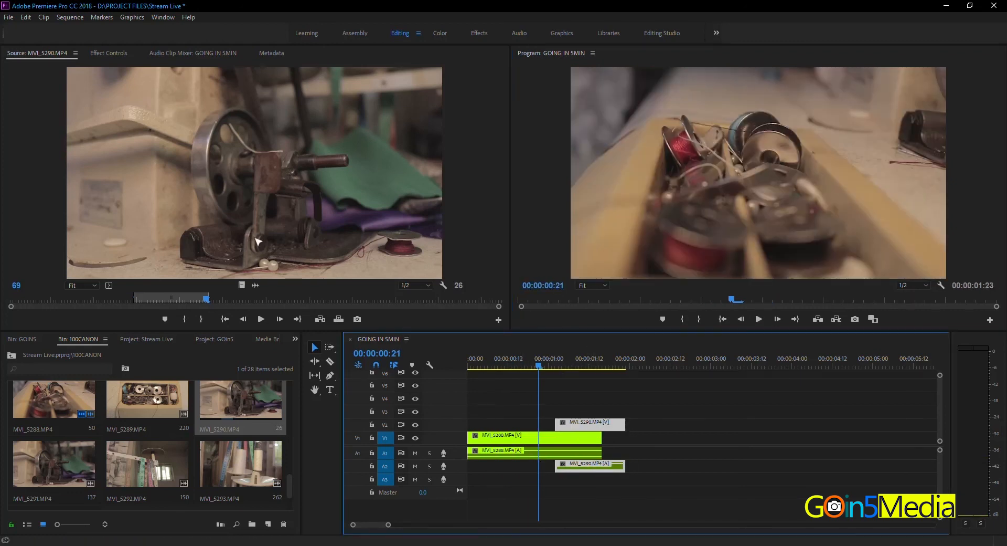
{"action": "key", "text": "Home"}
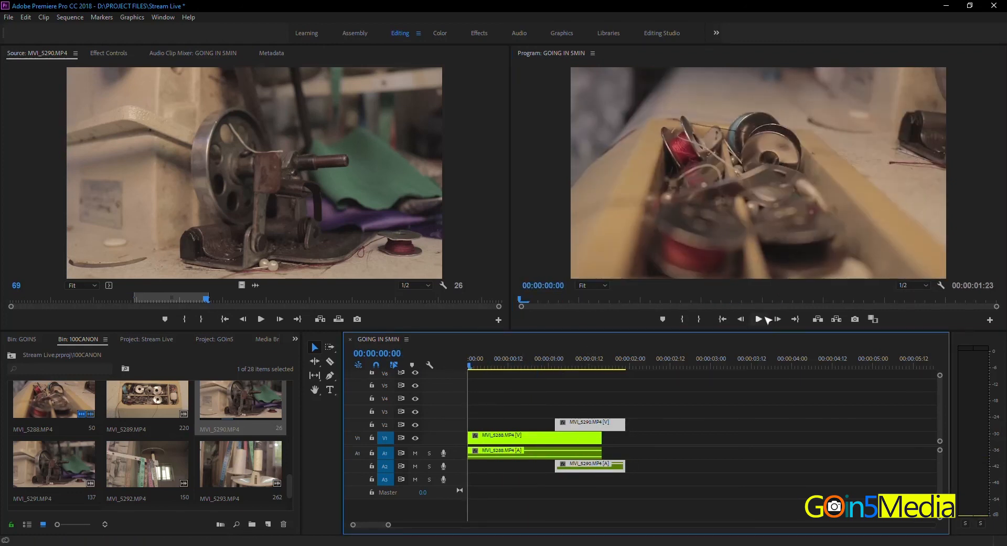
{"action": "left_click_drag", "start_coordinate": [471, 367], "coordinate": [528, 367]}
{"action": "left_click", "coordinate": [749, 155]}
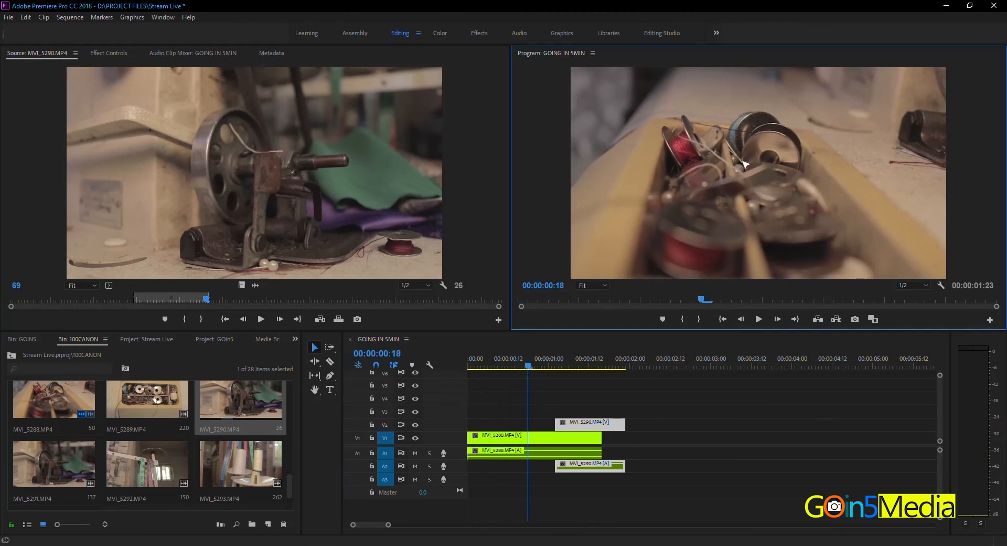
{"action": "left_click", "coordinate": [473, 367]}
{"action": "left_click", "coordinate": [759, 319]}
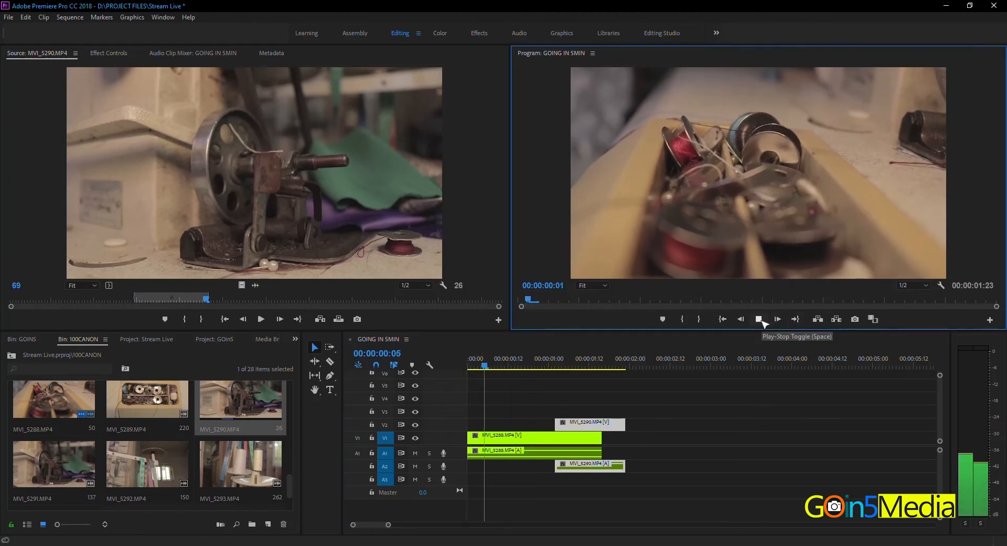
Step: Review the overlap of the two clips, park the playhead at 00:00:01:09, and display the MVI_5290.MP4 clip's effect properties
{"action": "left_click", "coordinate": [552, 367]}
{"action": "left_click", "coordinate": [565, 366]}
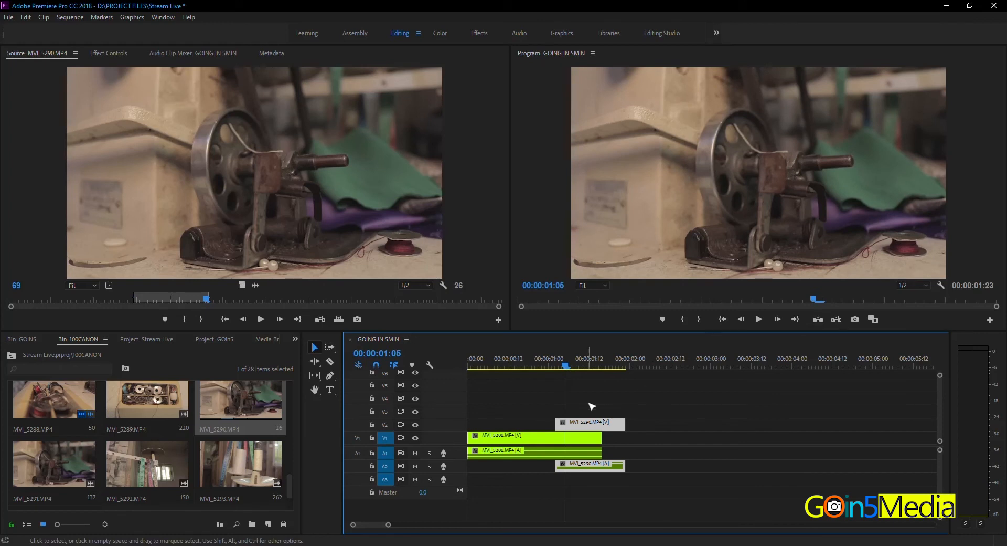
{"action": "left_click", "coordinate": [552, 366]}
{"action": "left_click_drag", "start_coordinate": [554, 365], "coordinate": [582, 367]}
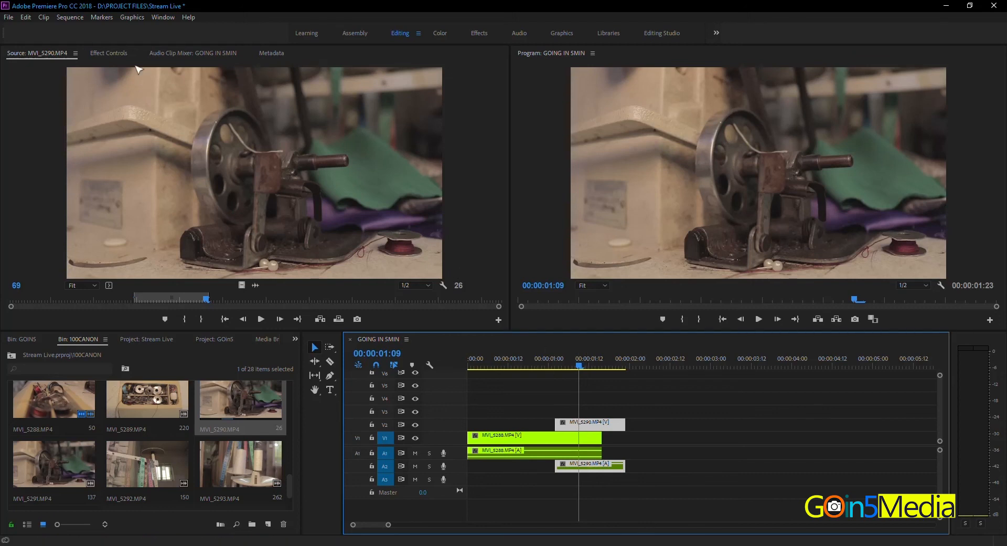
{"action": "left_click", "coordinate": [110, 54]}
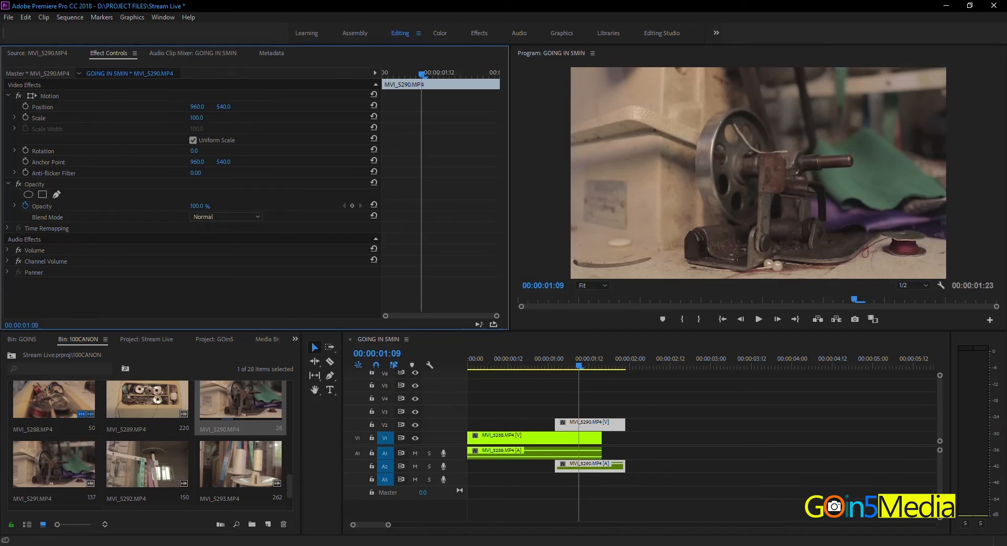
Step: Set the MVI_5290.MP4 clip's opacity to 50% and scrub through its overlap with MVI_5288.MP4 up to 00:00:01:08
{"action": "left_click", "coordinate": [204, 205]}
{"action": "left_click", "coordinate": [245, 202]}
{"action": "left_click_drag", "start_coordinate": [198, 209], "coordinate": [171, 208]}
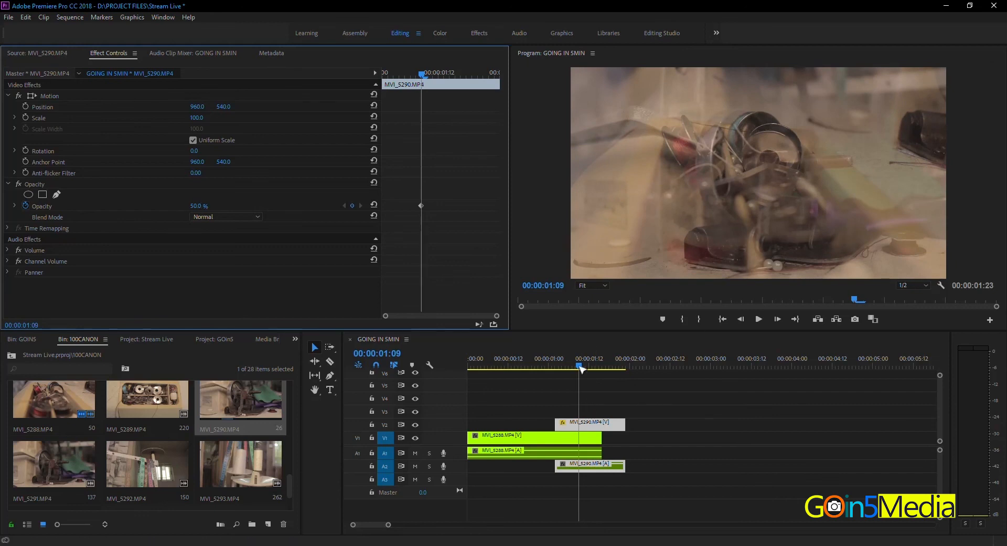
{"action": "mouse_move", "coordinate": [579, 362]}
{"action": "left_mouse_down"}
{"action": "mouse_move", "coordinate": [539, 362]}
{"action": "mouse_move", "coordinate": [586, 371]}
{"action": "left_mouse_up"}
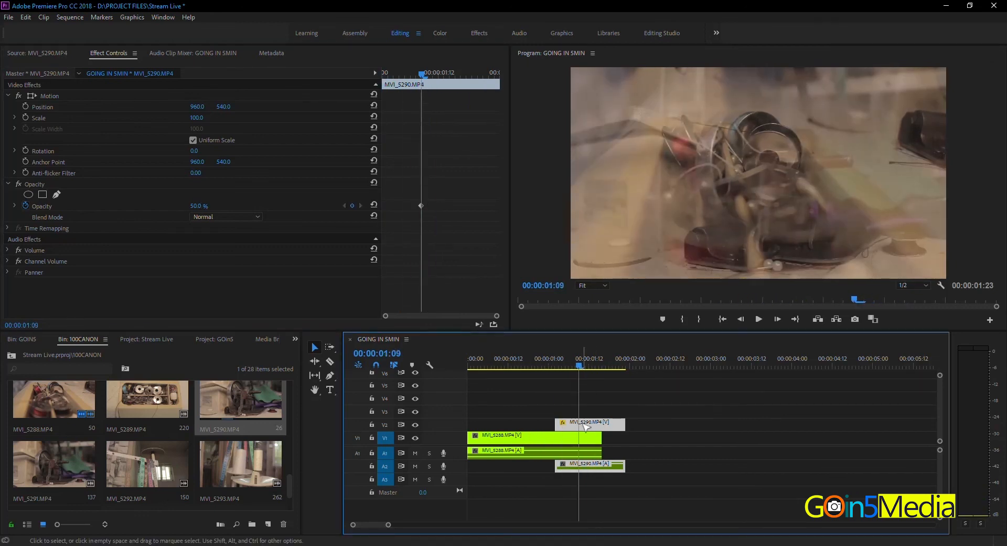
{"action": "left_click", "coordinate": [528, 364]}
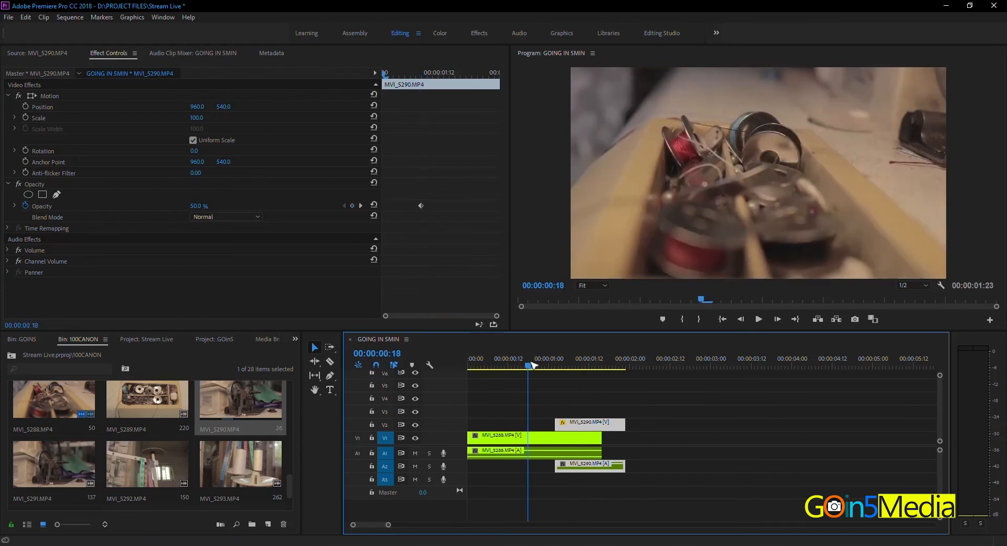
{"action": "left_click_drag", "start_coordinate": [533, 364], "coordinate": [576, 364]}
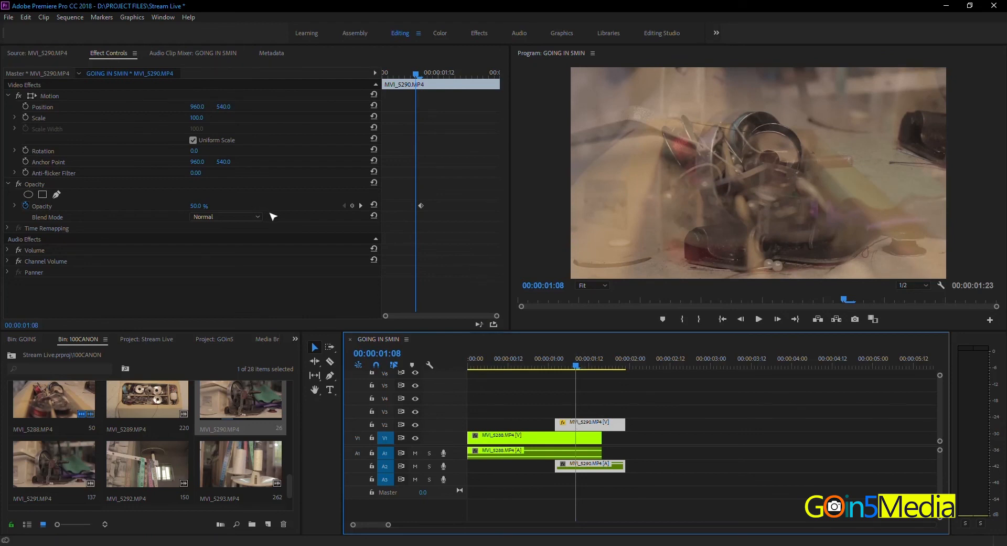
Step: Turn off opacity animation on the MVI_5290.MP4 clip, accepting deletion of its existing keyframe
{"action": "left_click", "coordinate": [421, 206]}
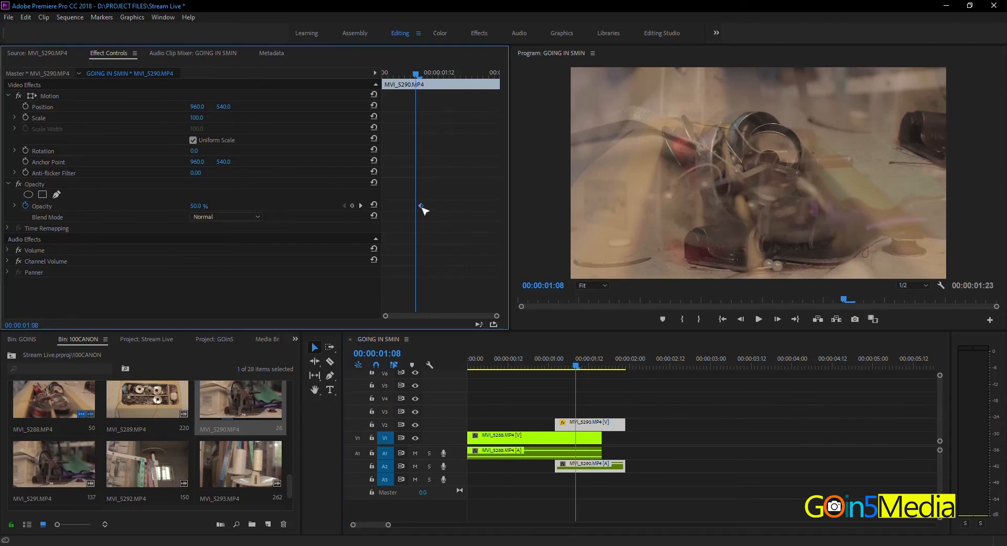
{"action": "left_click", "coordinate": [25, 205]}
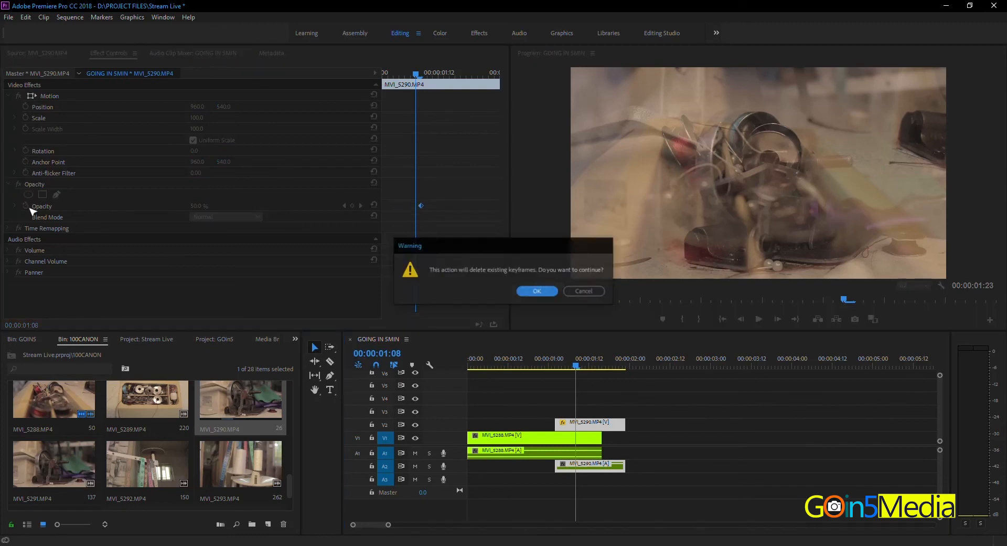
{"action": "left_click", "coordinate": [537, 292]}
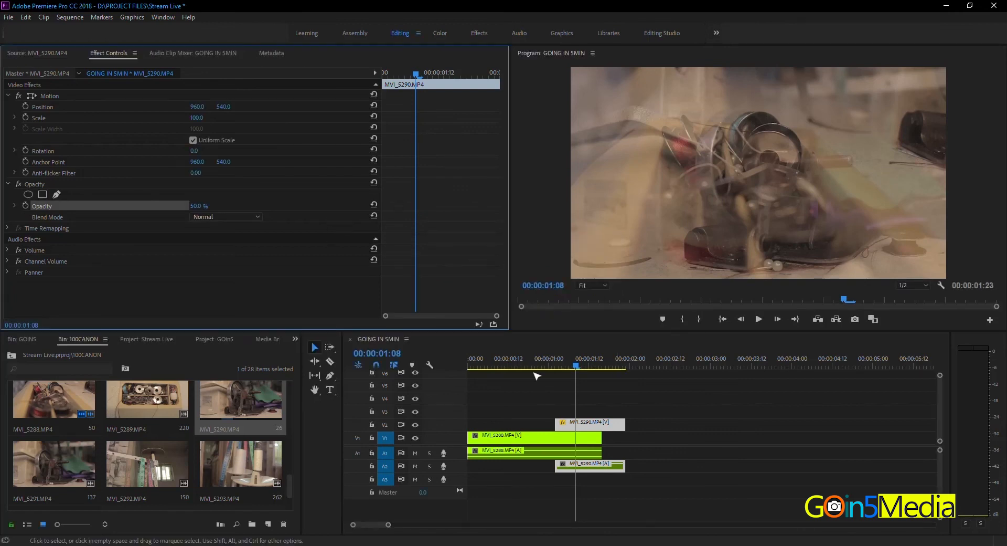
Step: Move the MVI_5290.MP4 clip back to V1 and A1 directly after MVI_5288.MP4, and park the playhead at 00:00:01:20
{"action": "left_click_drag", "start_coordinate": [583, 429], "coordinate": [632, 460]}
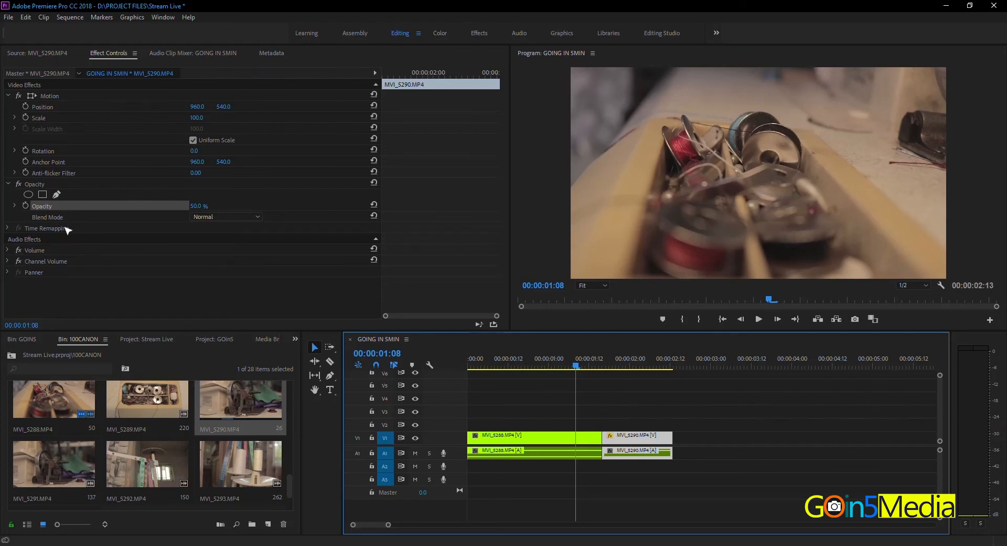
{"action": "left_click", "coordinate": [617, 362]}
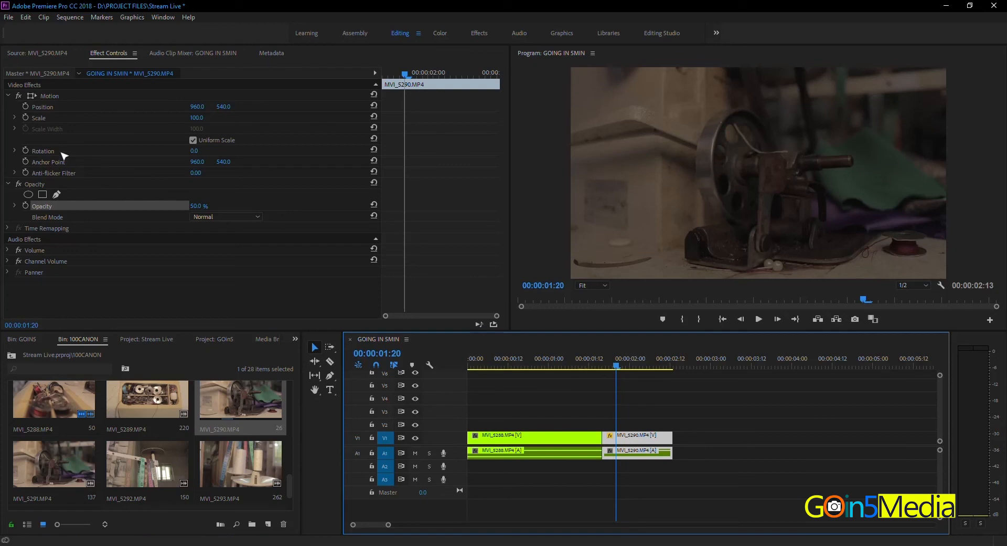
{"action": "left_click", "coordinate": [30, 87]}
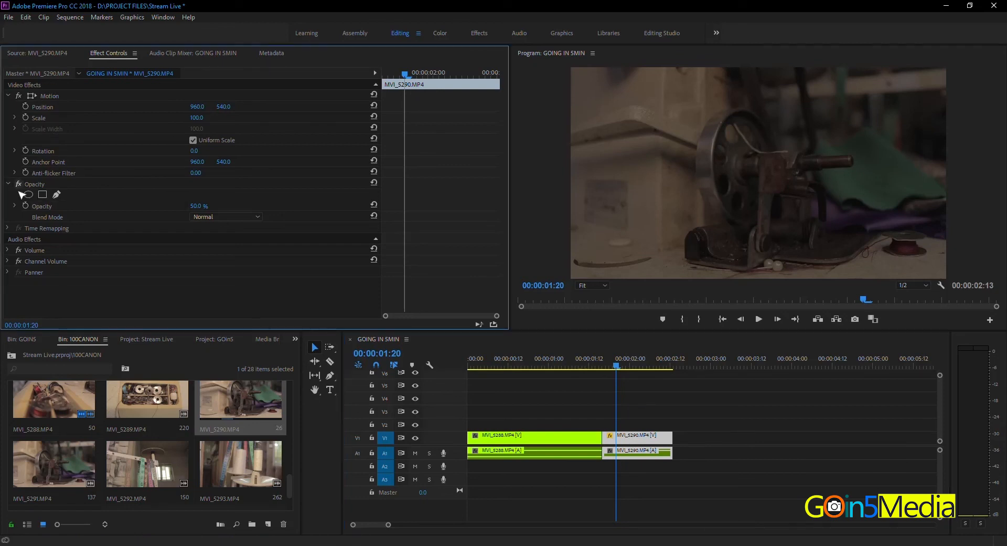
Step: Try a Panner Balance of 86.0 on the MVI_5290.MP4 clip and play the sequence
{"action": "left_click", "coordinate": [40, 272]}
{"action": "left_click", "coordinate": [32, 241]}
{"action": "left_click", "coordinate": [8, 272]}
{"action": "left_click_drag", "start_coordinate": [199, 283], "coordinate": [192, 283]}
{"action": "key", "text": "space"}
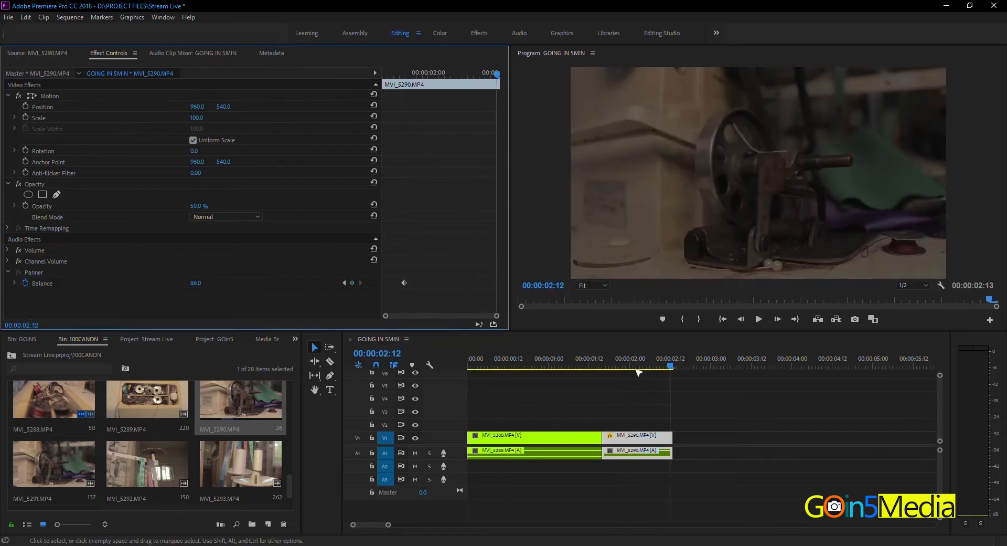
Step: Park the playhead at 00:00:02:00 and undo the Panner Balance change
{"action": "left_click", "coordinate": [632, 367]}
{"action": "key", "text": "Left"}
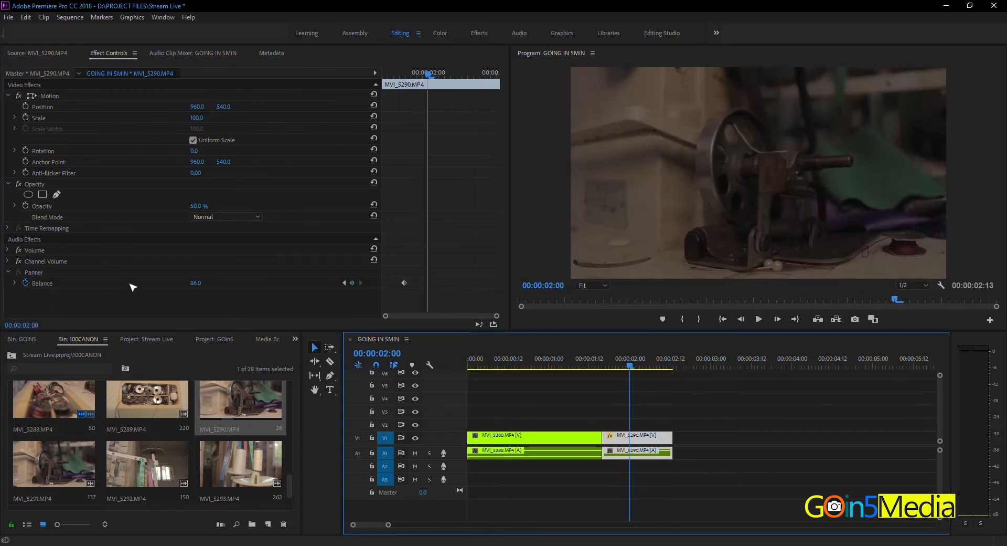
{"action": "key", "text": "ctrl+z"}
Step: Examine the MVI_5290.MP4 clip's Channel Volume properties, and leave its Volume properties expanded
{"action": "left_click", "coordinate": [8, 272]}
{"action": "left_click", "coordinate": [7, 261]}
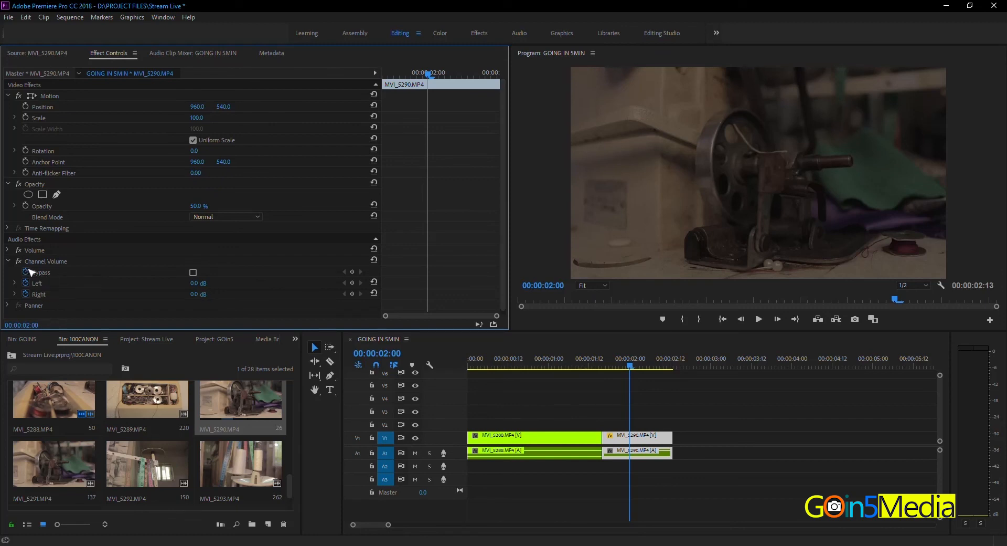
{"action": "left_click", "coordinate": [9, 261]}
{"action": "left_click", "coordinate": [8, 250]}
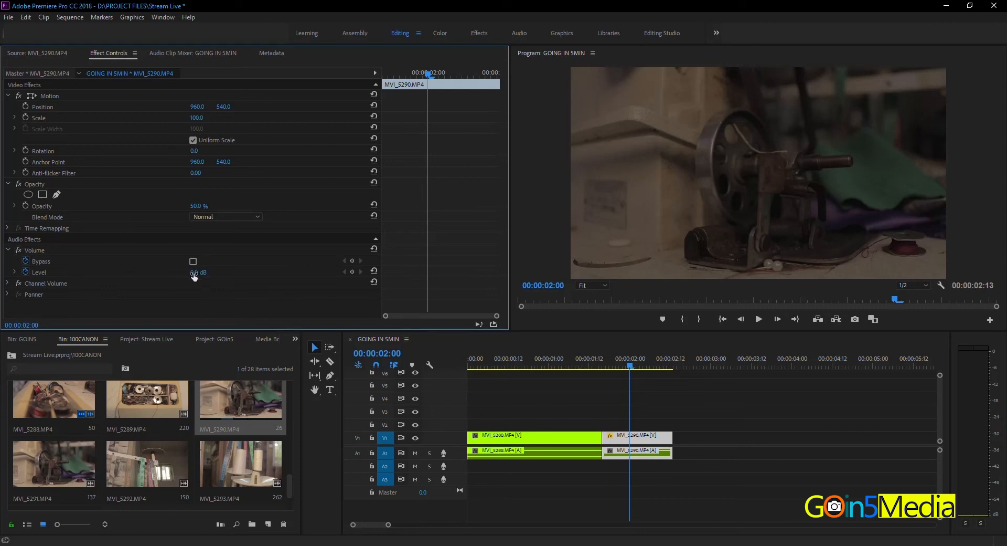
Step: Return the playhead to the start of the sequence at 00:00:00:00, keeping the MVI_5290.MP4 clip selected
{"action": "left_click", "coordinate": [625, 451]}
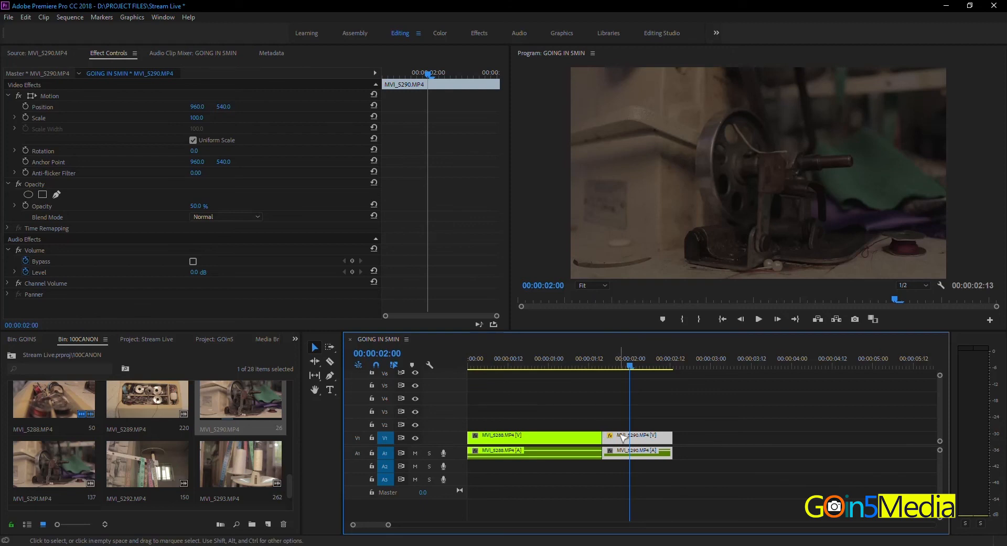
{"action": "left_click", "coordinate": [480, 364]}
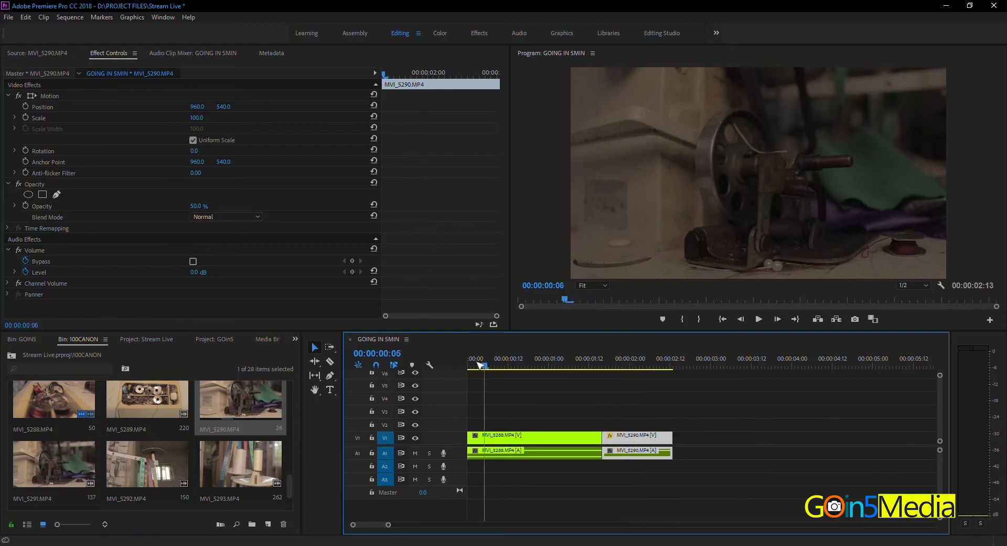
{"action": "left_click_drag", "start_coordinate": [481, 364], "coordinate": [468, 364]}
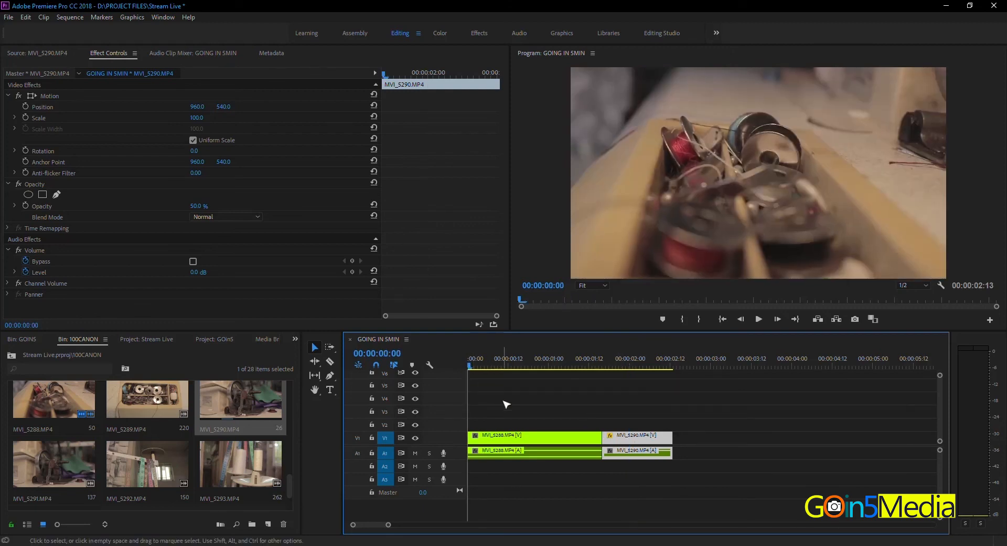